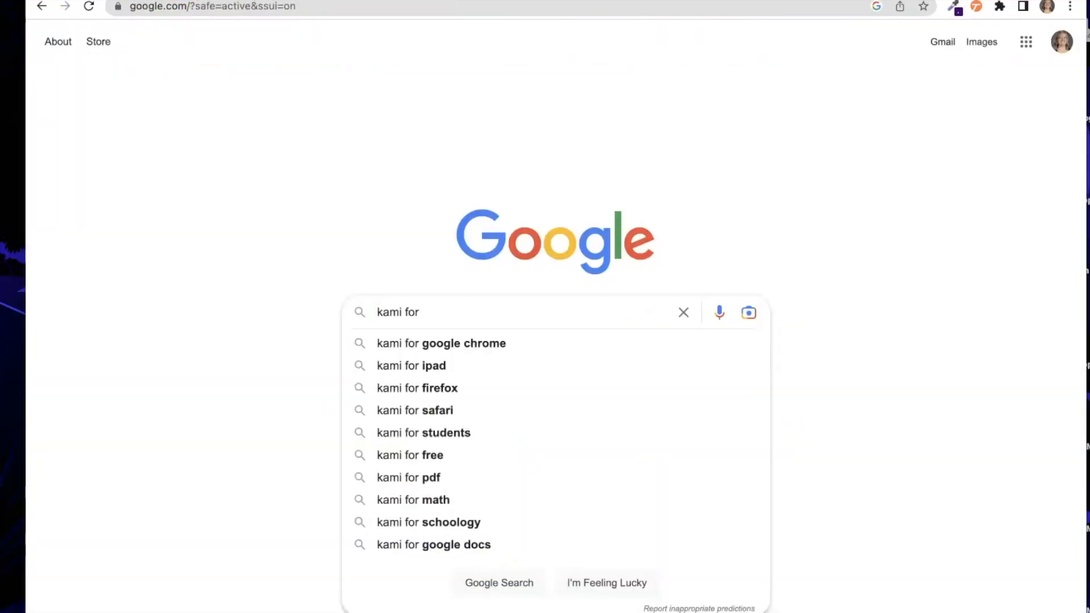
- Search Google for 'kami for chrome' and open the Kami for Google Chrome™ Web Store listing
text(chrome)
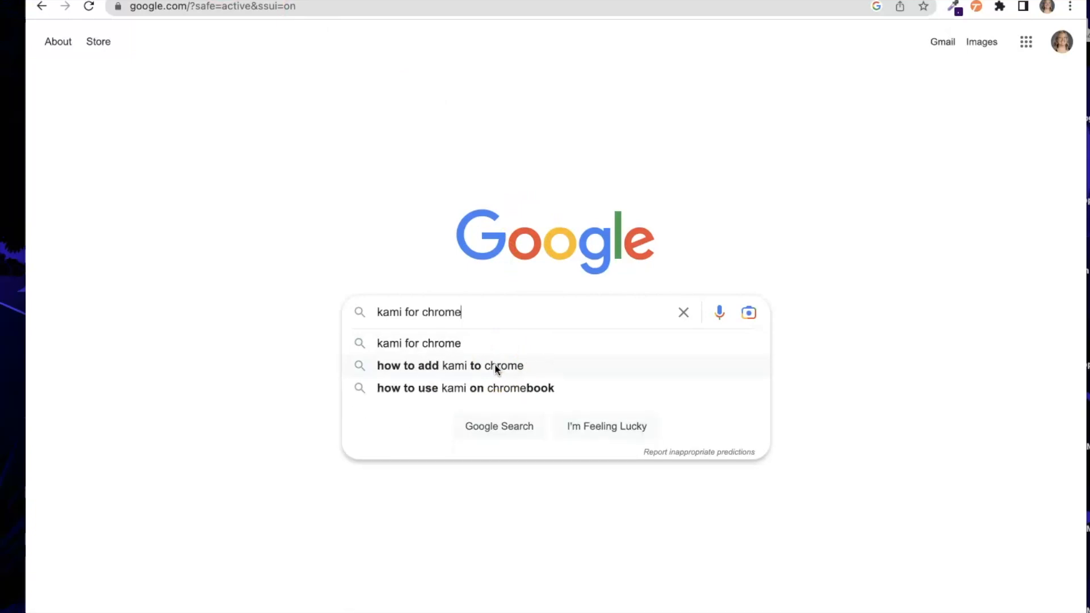
key(Return)
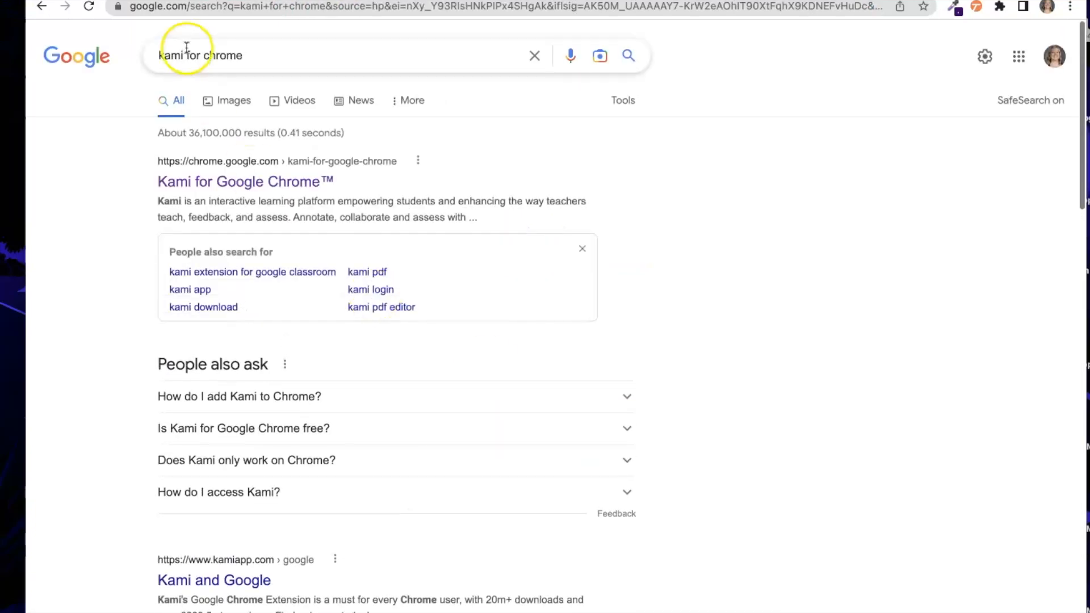
click(188, 184)
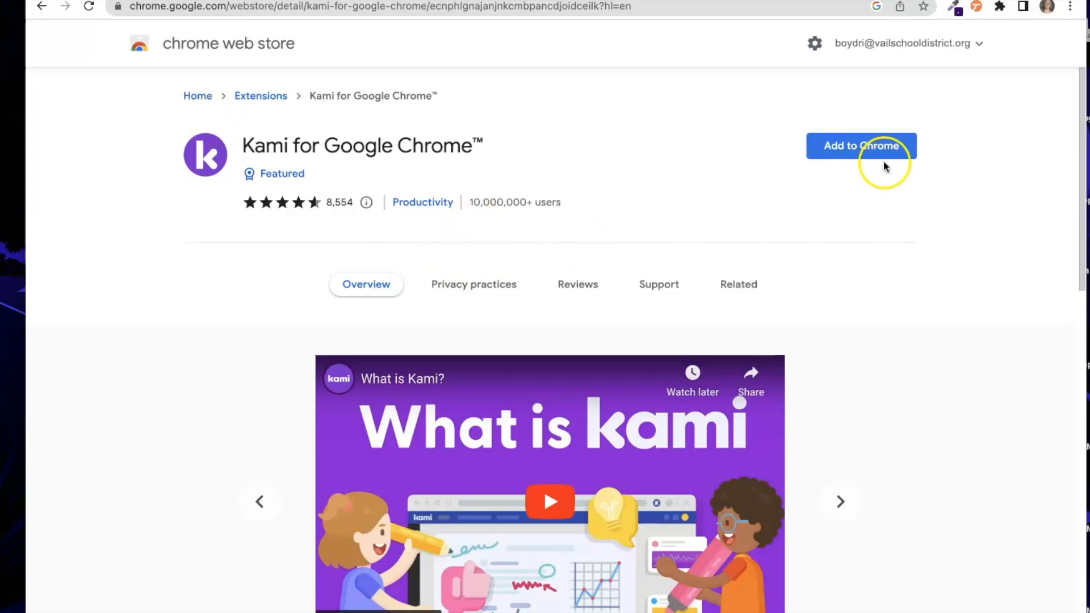
- Add the Kami for Google Chrome™ extension to Chrome and show the installed extensions list
click(863, 150)
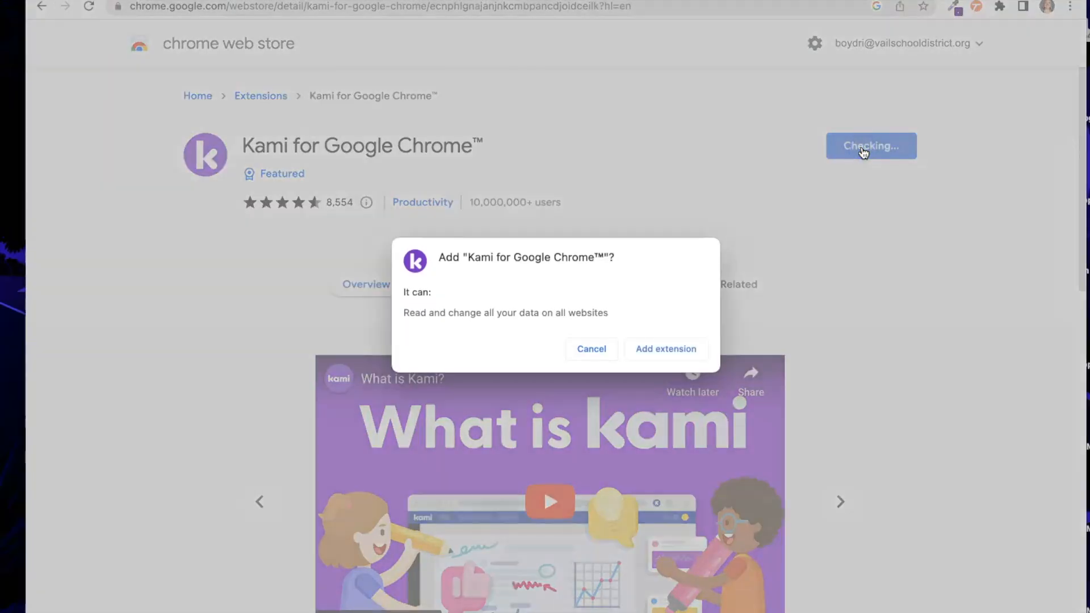
click(667, 348)
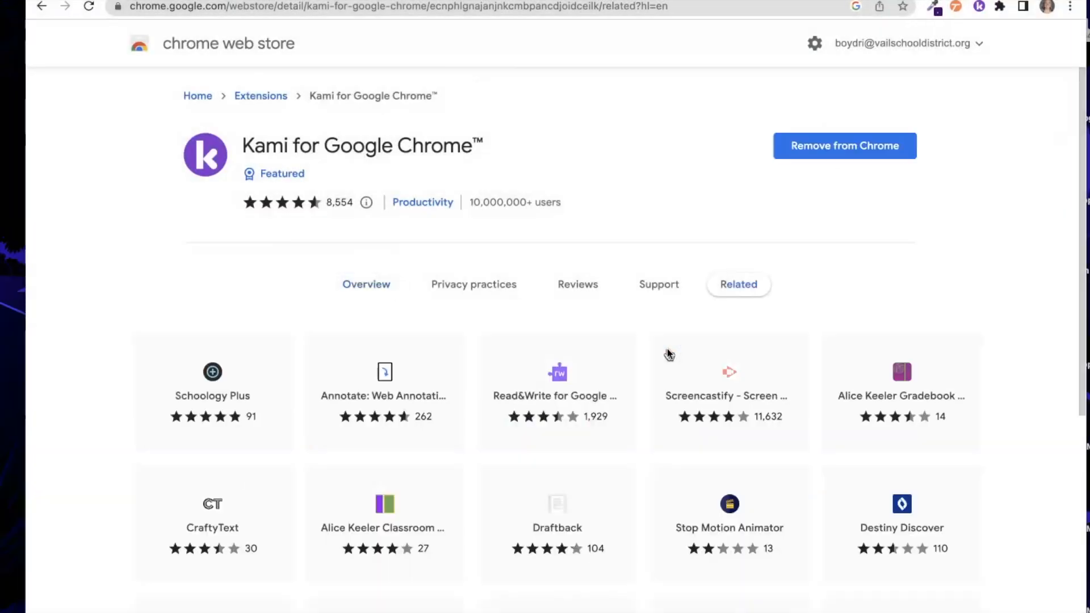
click(974, 28)
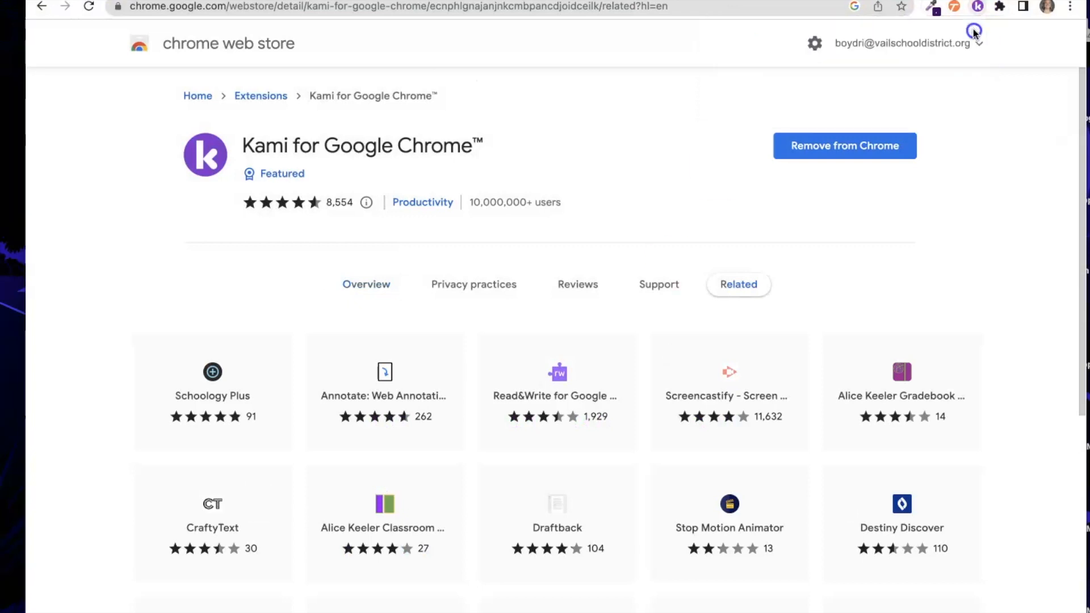
click(999, 7)
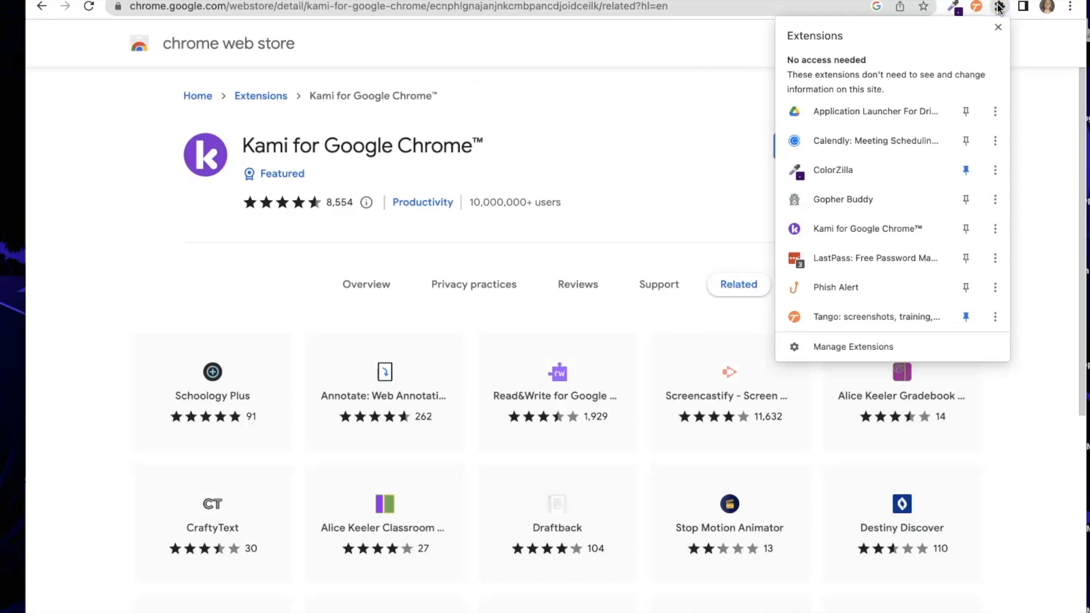
- Pin Kami to the Chrome toolbar and launch it to reach its Log in or Sign Up page
click(965, 230)
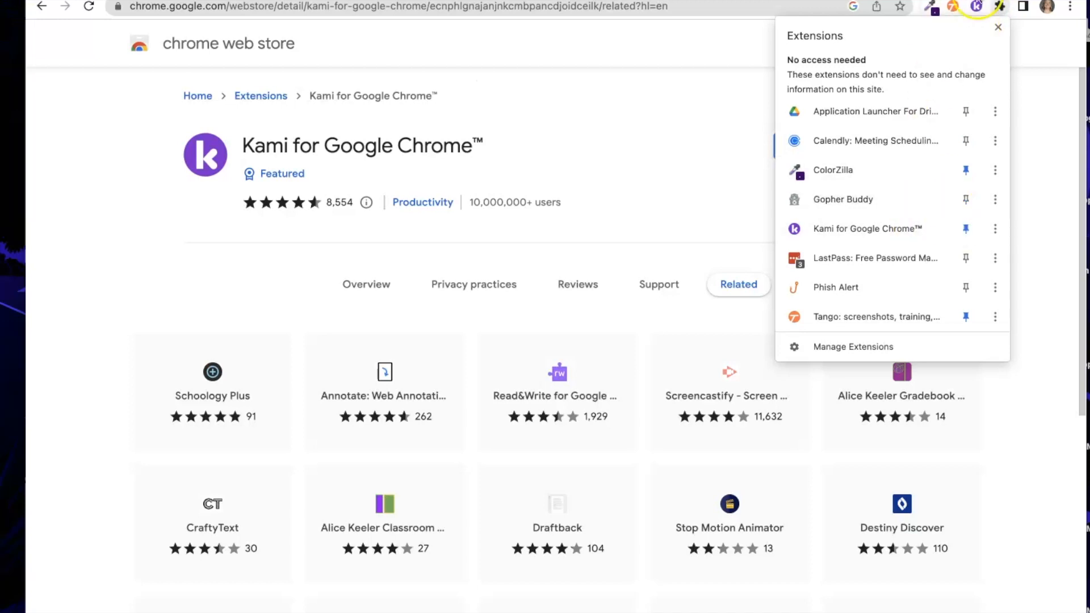
click(999, 7)
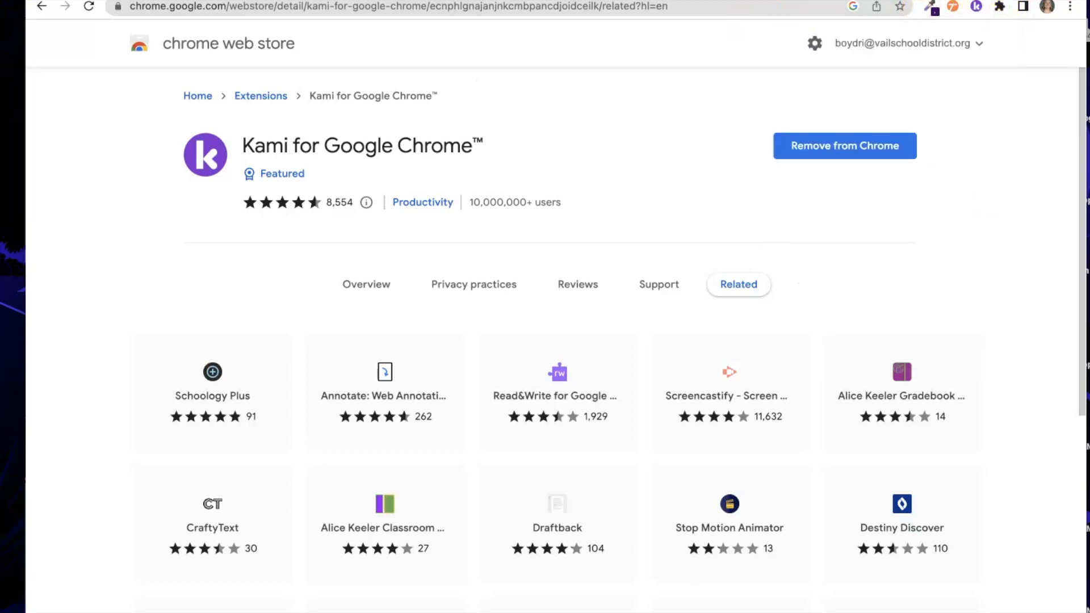
click(976, 7)
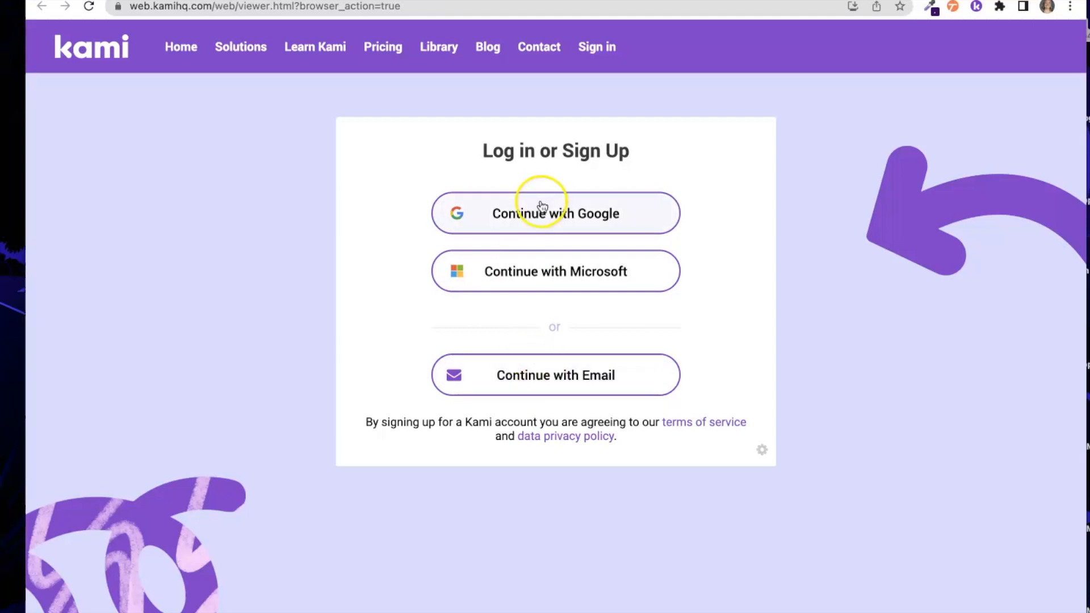
- Sign in to Kami through Google with the school account and allow its requested permissions
click(540, 211)
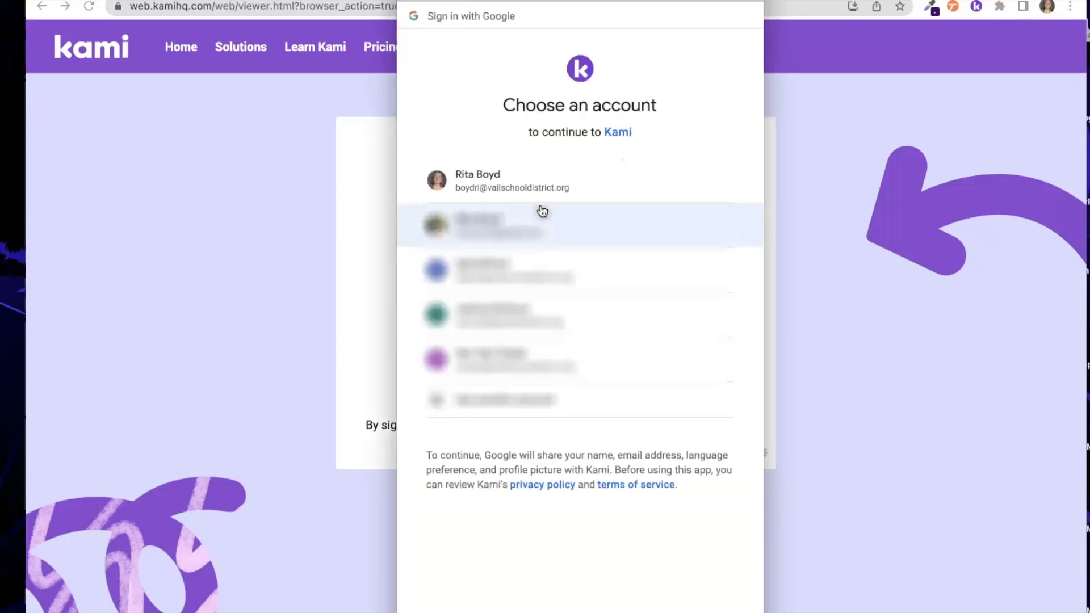
click(505, 198)
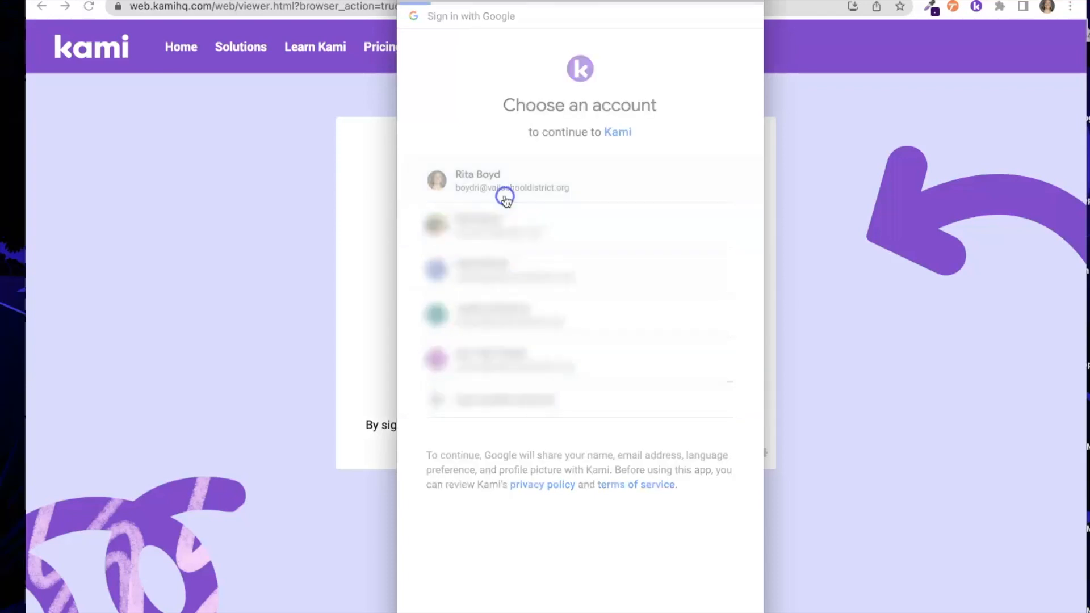
scroll(632, 536, down, 3)
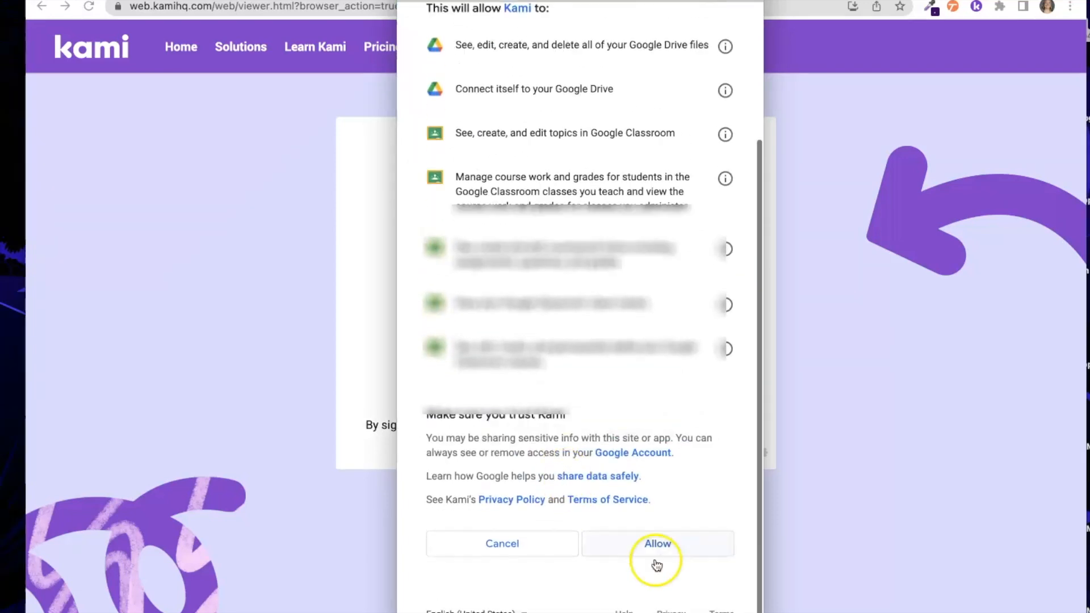
click(693, 554)
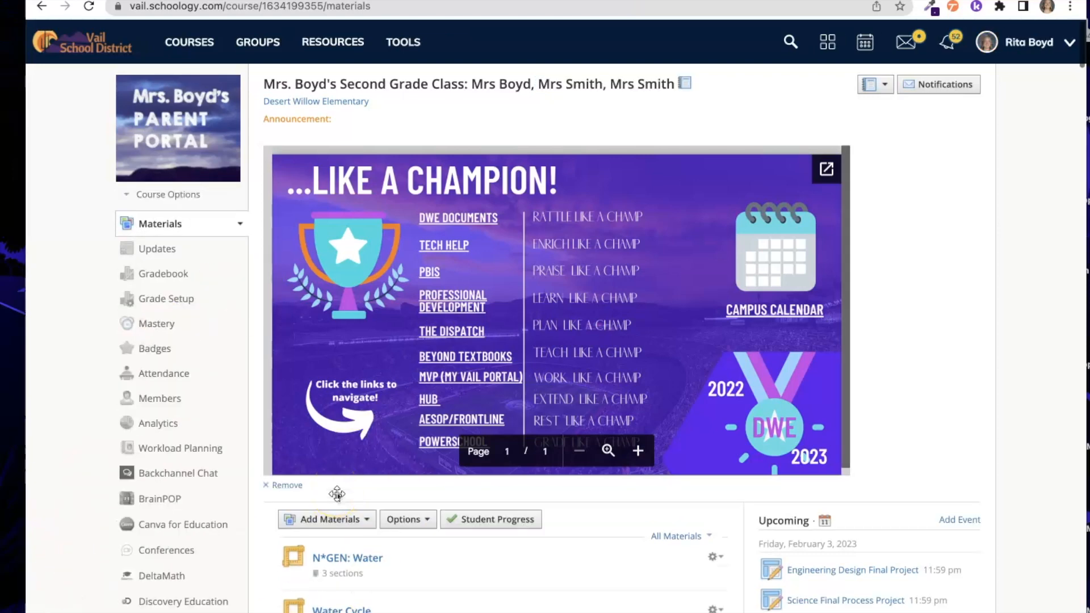
- Use Add Materials > Add Assignment in the second-grade course to open a blank Create Assignment form
scroll(336, 494, down, 3)
scroll(337, 494, up, 3)
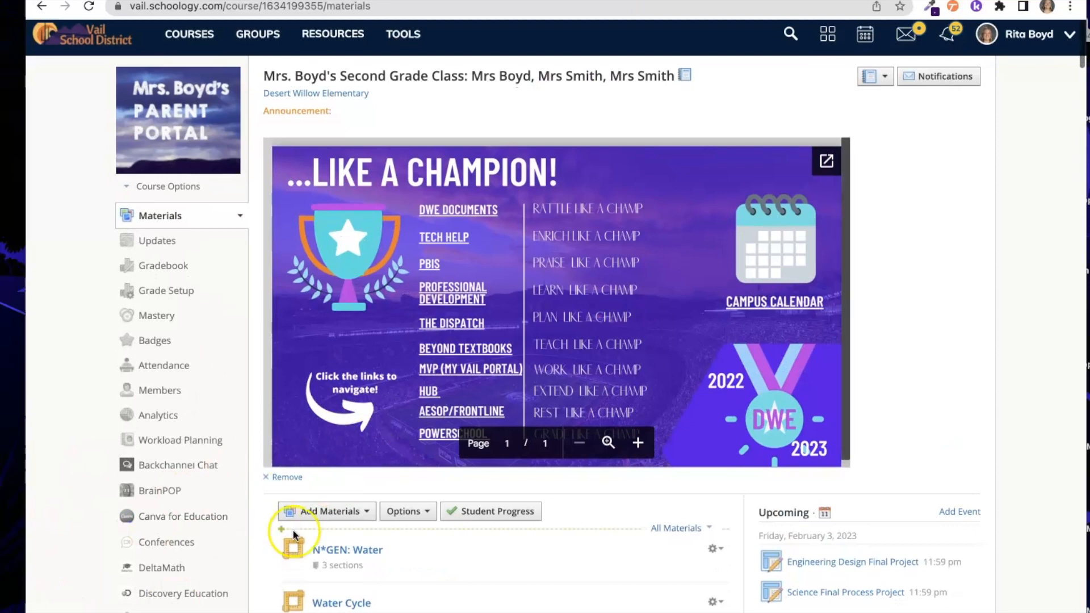
click(317, 511)
click(329, 564)
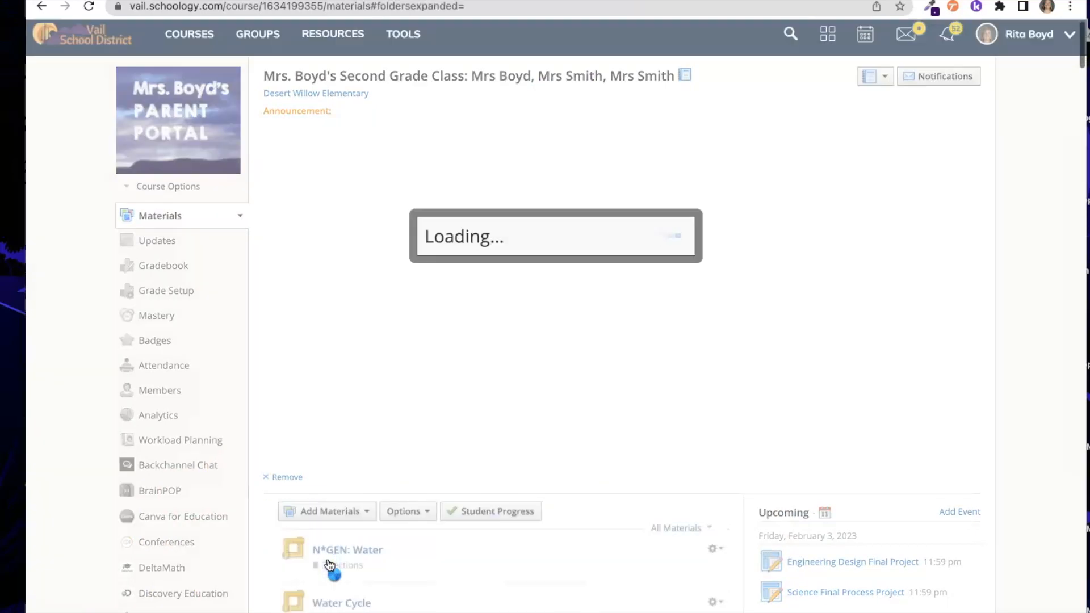
click(376, 186)
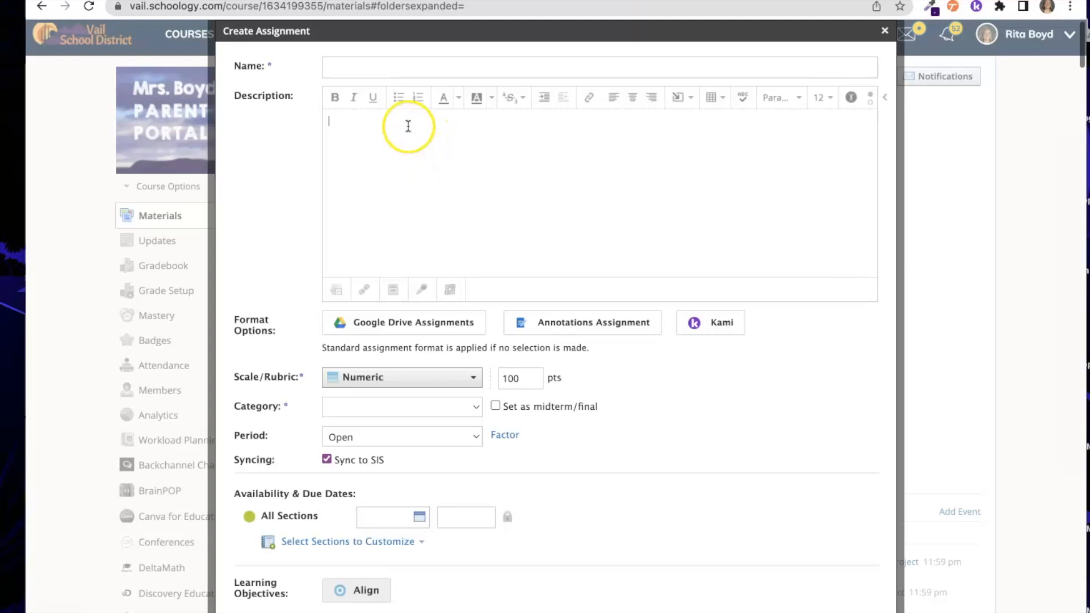
- Name the assignment 'Test' and set its grading category to (Ungraded)
click(338, 71)
text(Test)
click(412, 179)
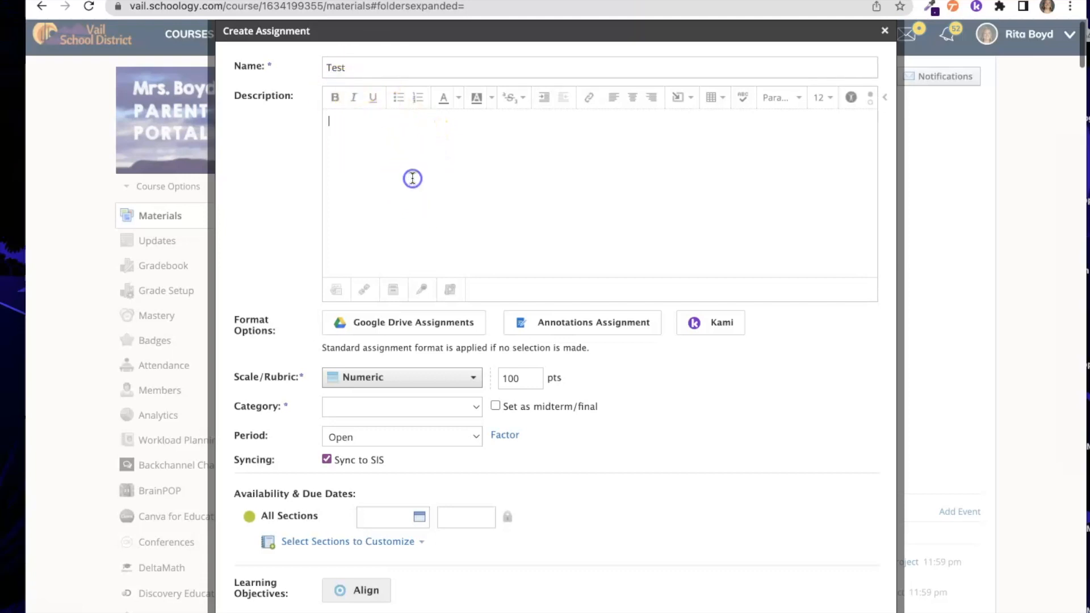
click(354, 404)
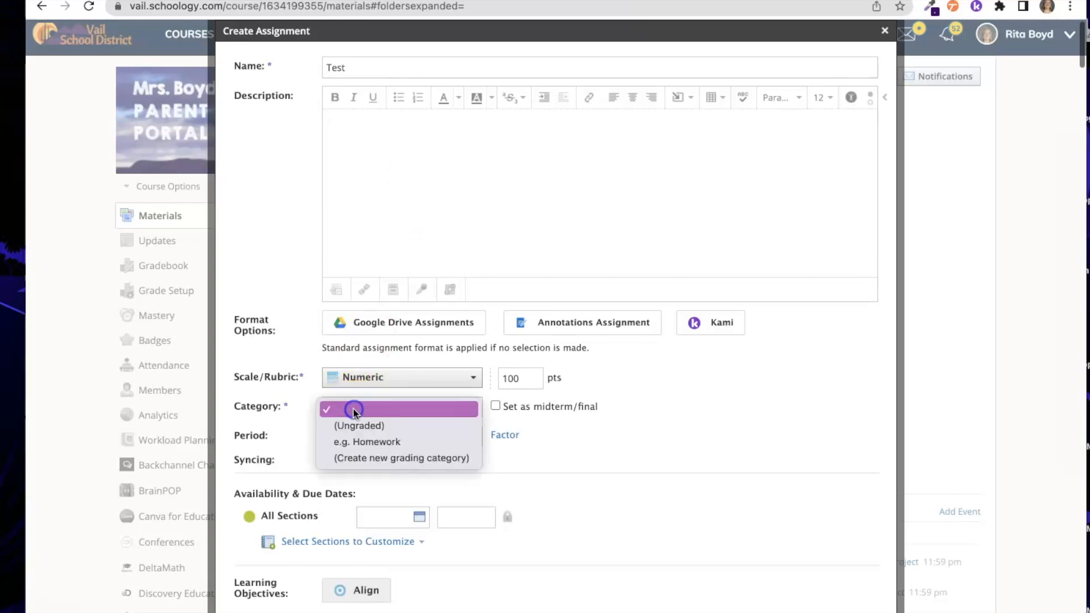
click(353, 425)
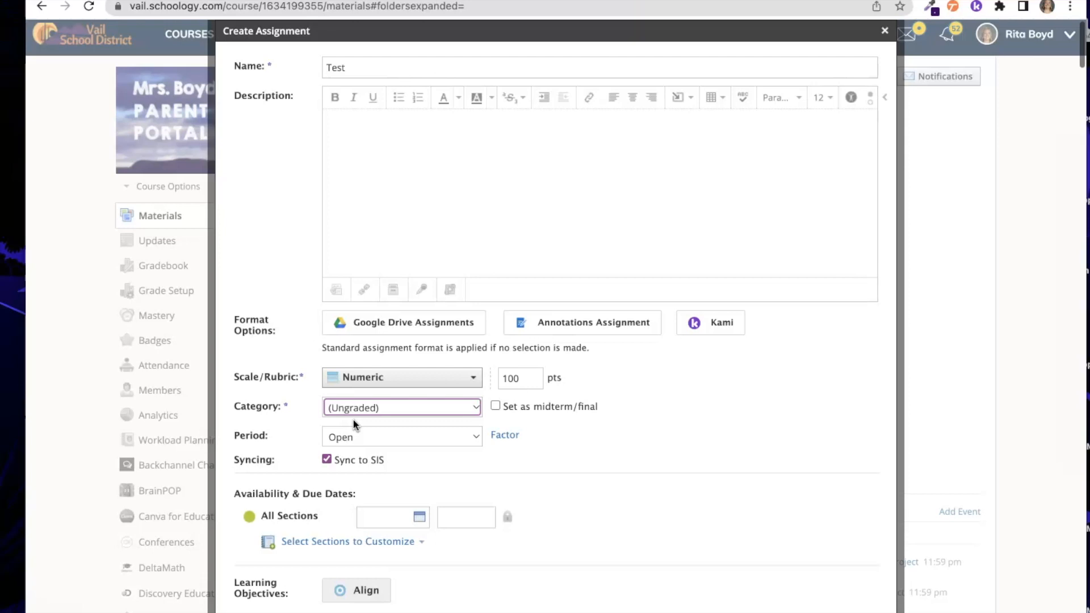
- Choose Kami as the assignment format to bring up the Drive file picker
scroll(353, 420, down, 3)
scroll(353, 420, up, 2)
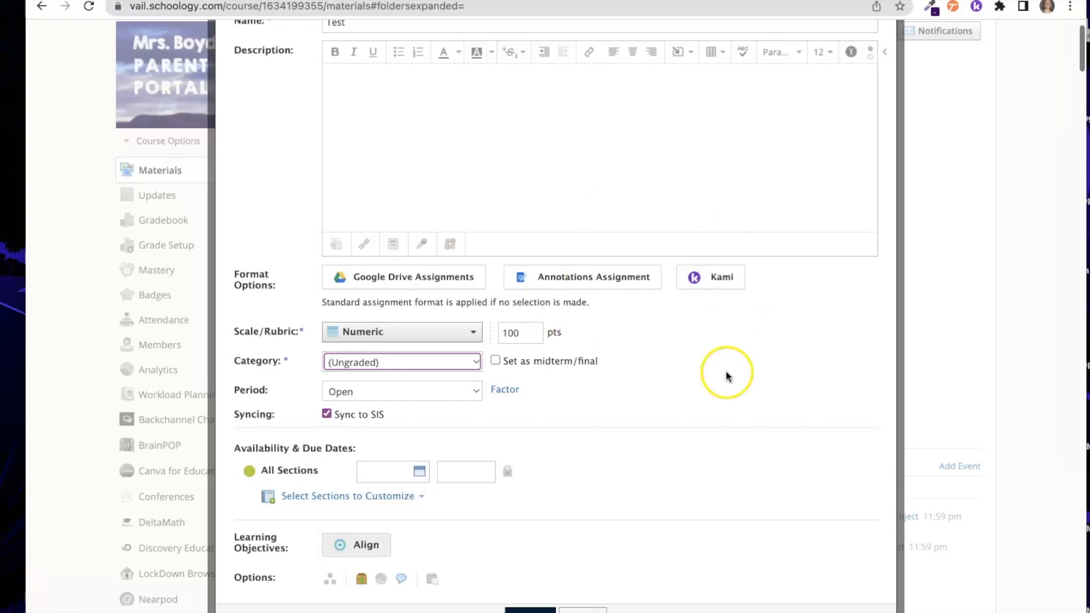
scroll(656, 380, up, 1)
click(720, 316)
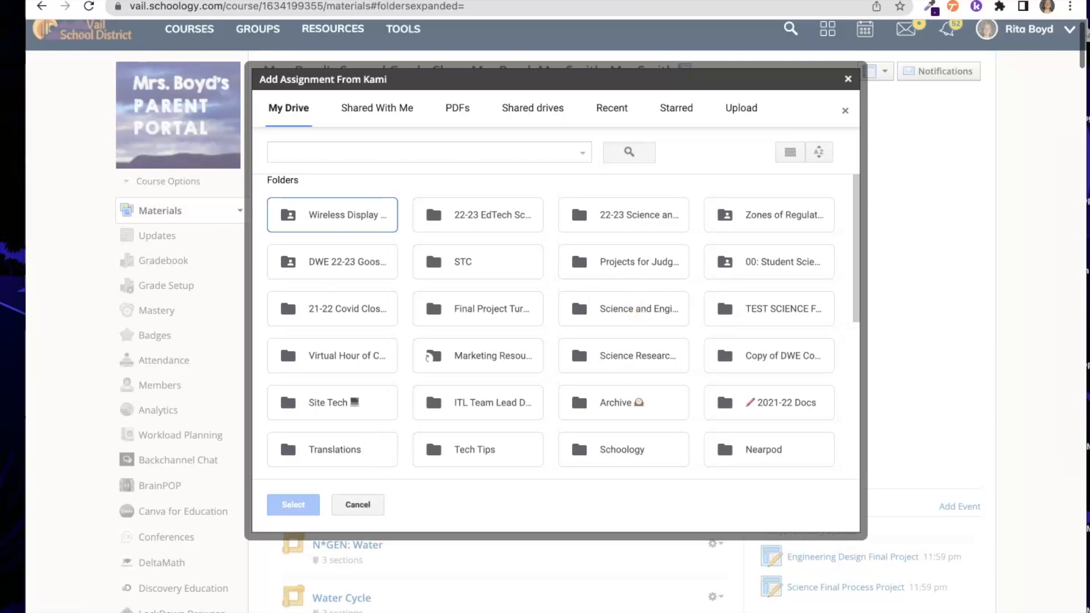
- Bring the Vail Hackathon Notes worksheet to the front from the dock
mouse_move(559, 606)
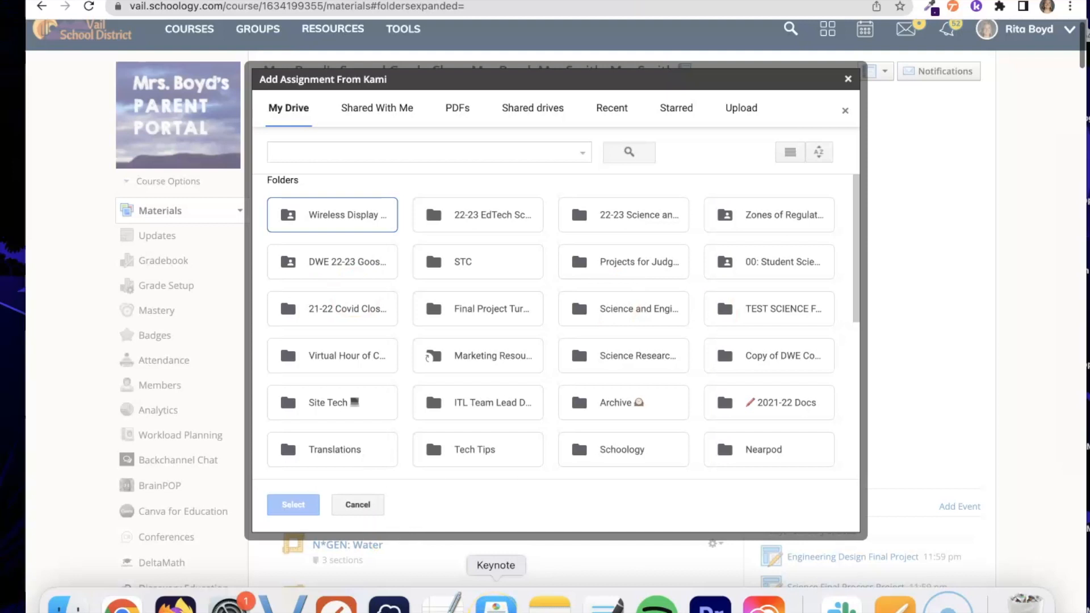
click(895, 605)
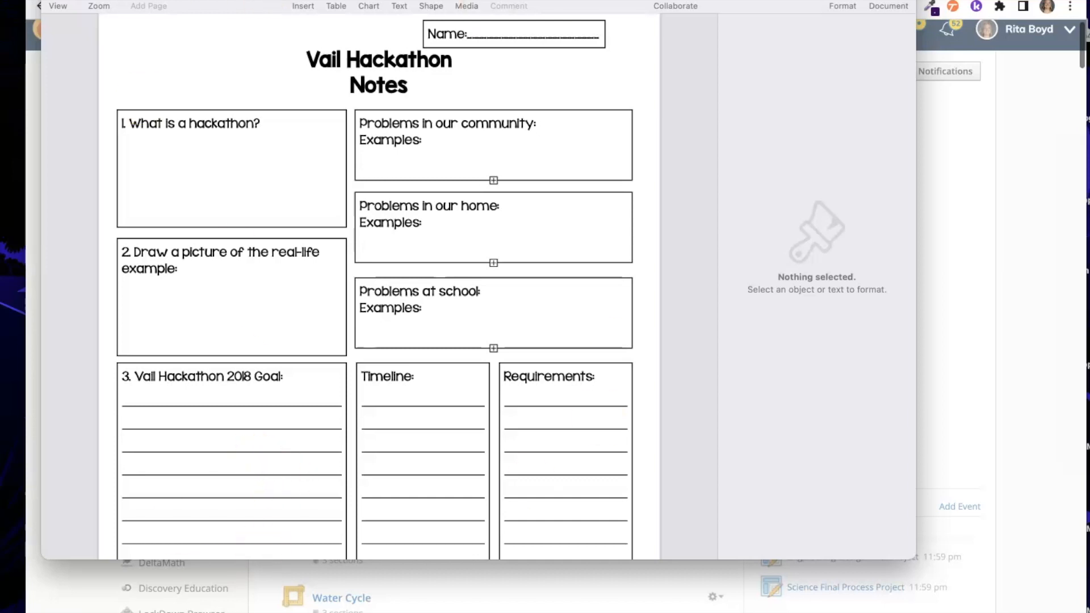
- Export the Vail Hackathon Notes worksheet as a PDF named 'Hackathon Notes', then close the document
click(78, 0)
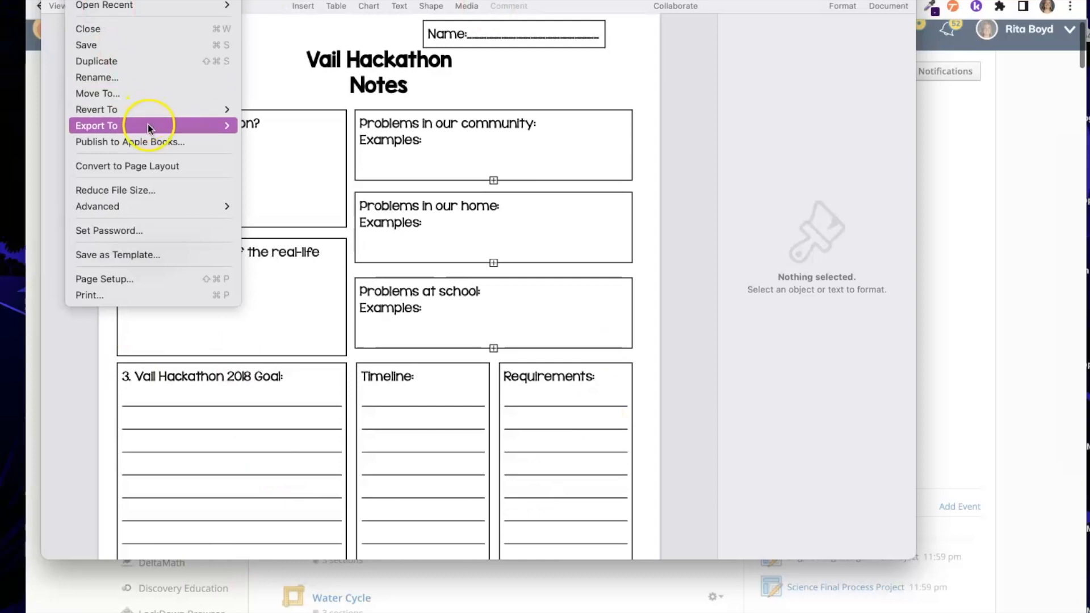
mouse_move(235, 125)
click(276, 130)
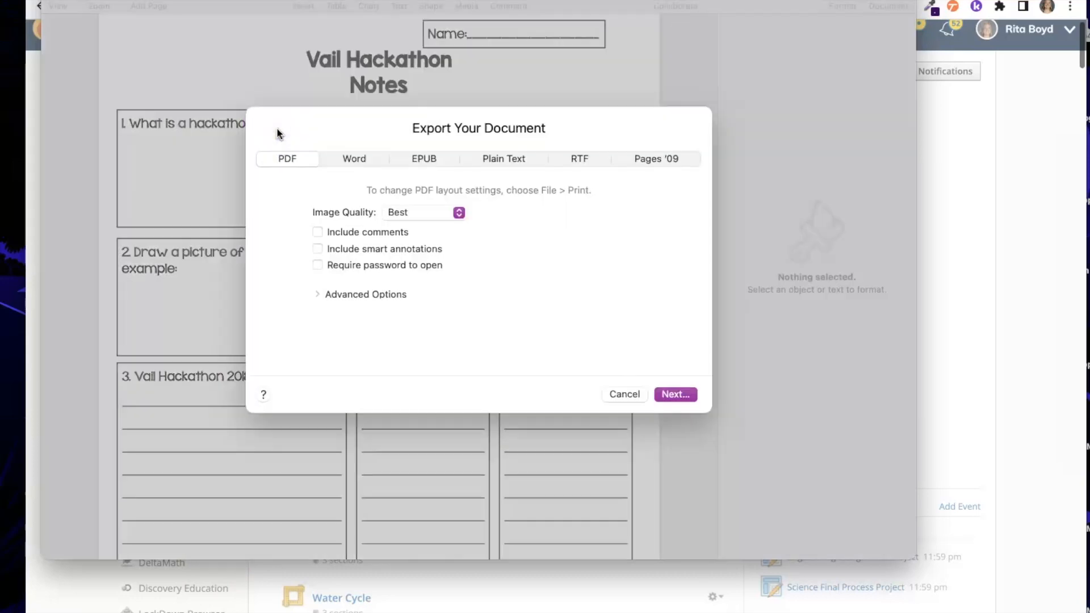
click(686, 390)
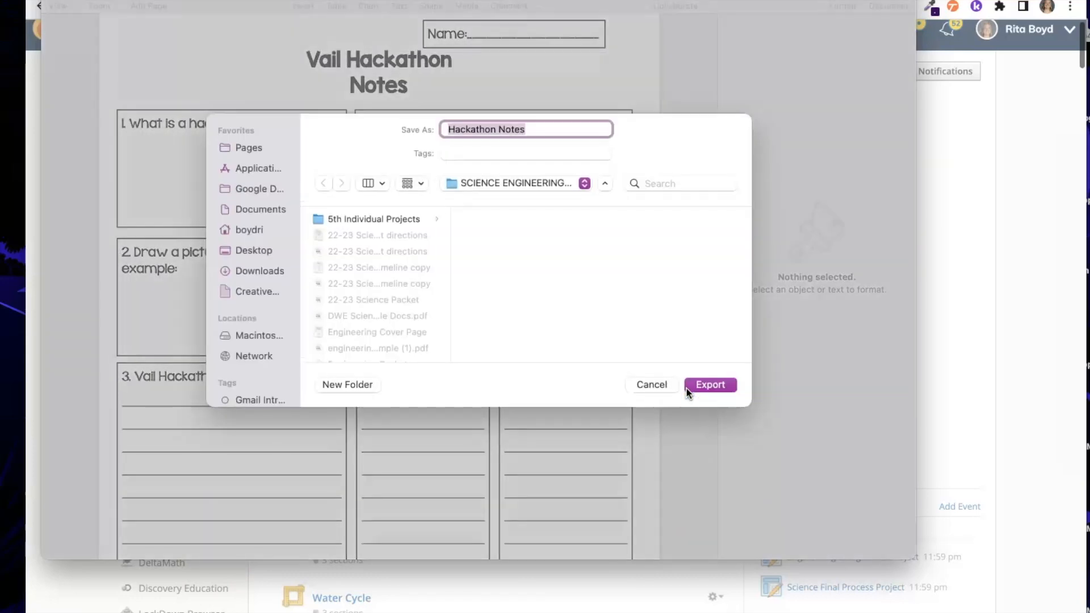
click(711, 387)
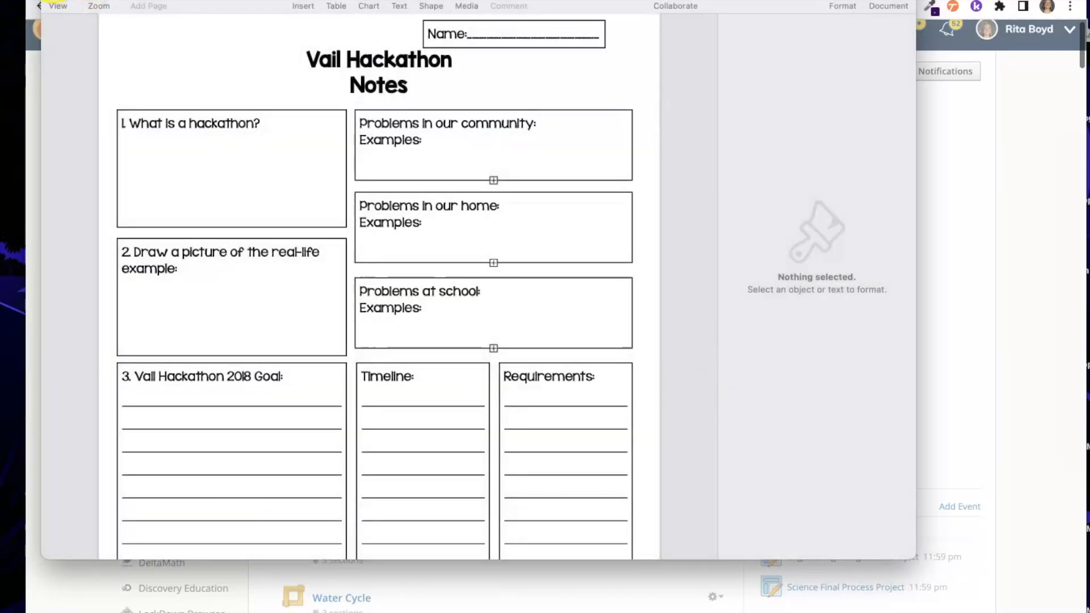
click(54, 0)
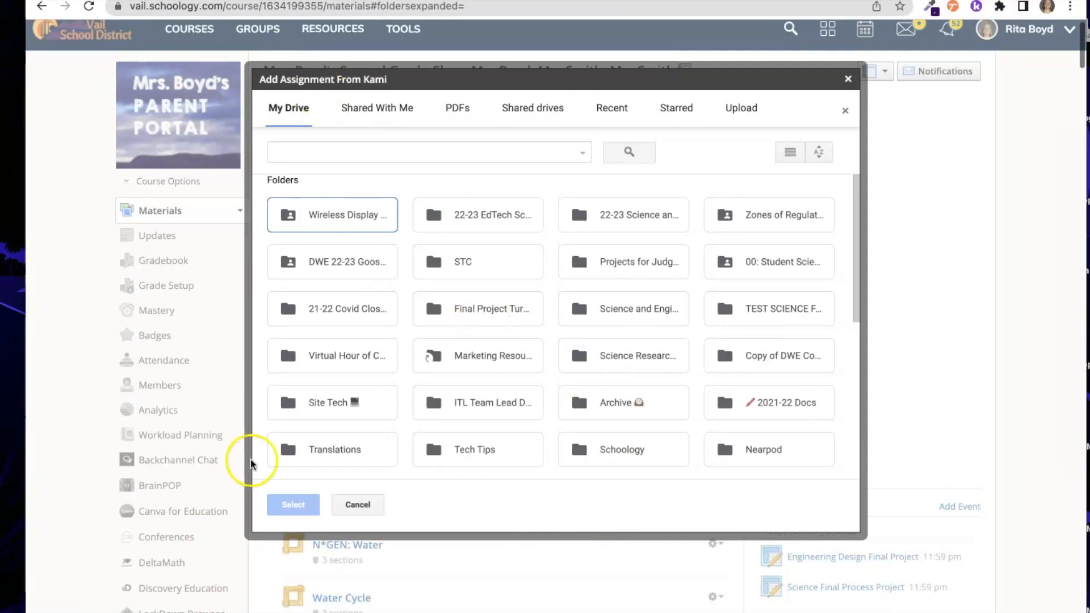
- Search the Kami picker for the hackathon files and attach the first Hackathon Brainstorming Sheet PDF
click(335, 156)
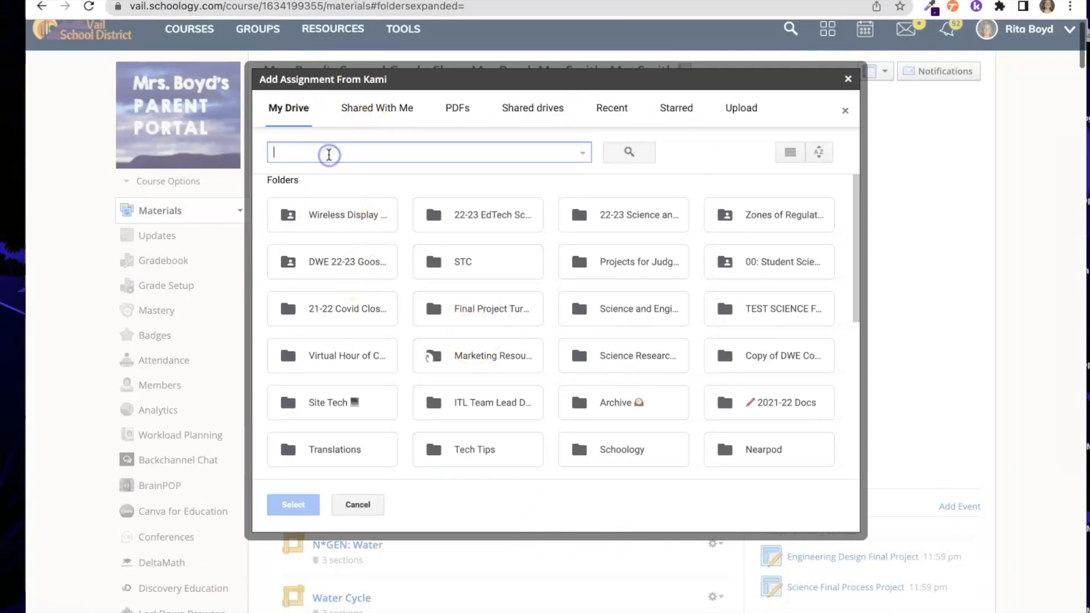
text(hackathin)
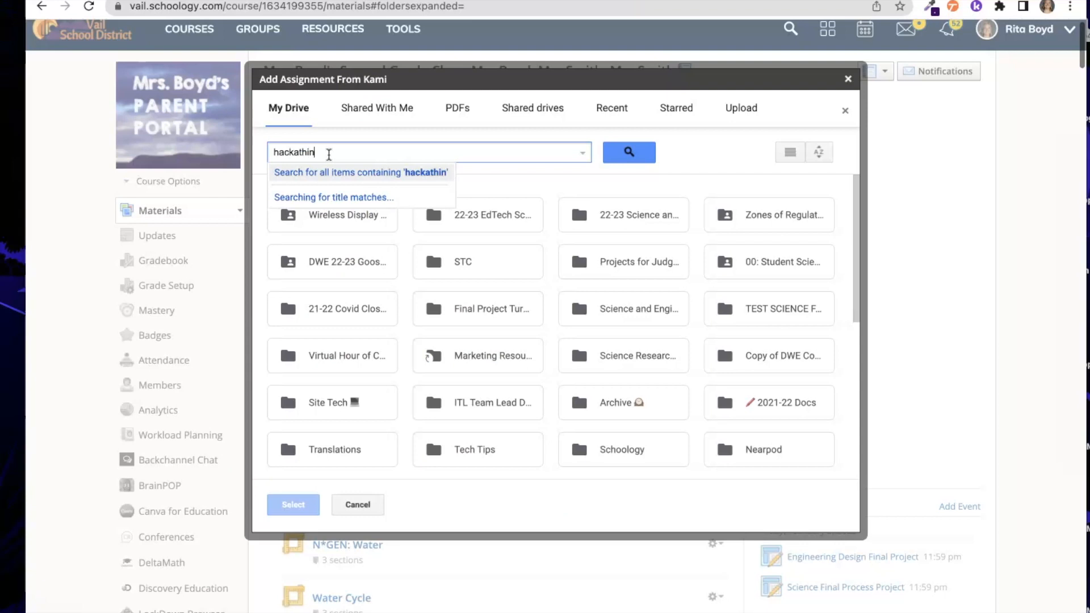
text(n)
key(Return)
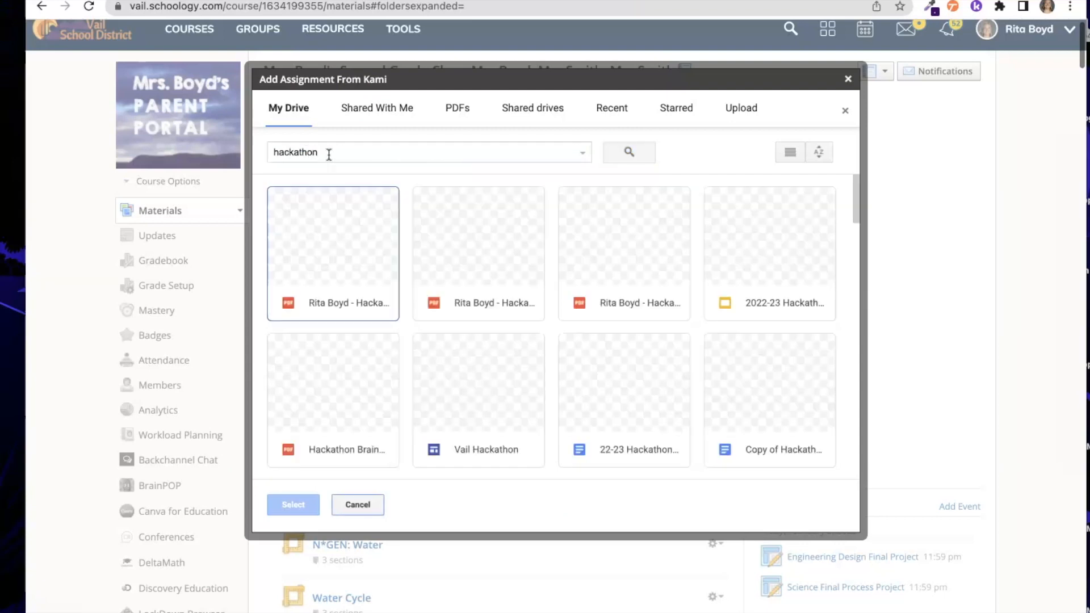
click(315, 264)
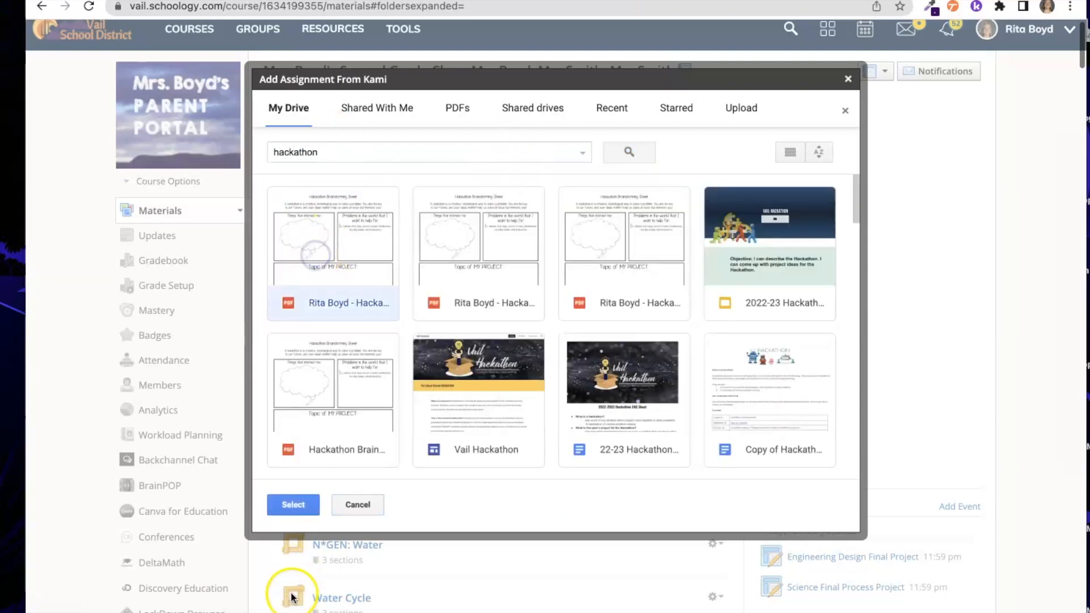
click(279, 504)
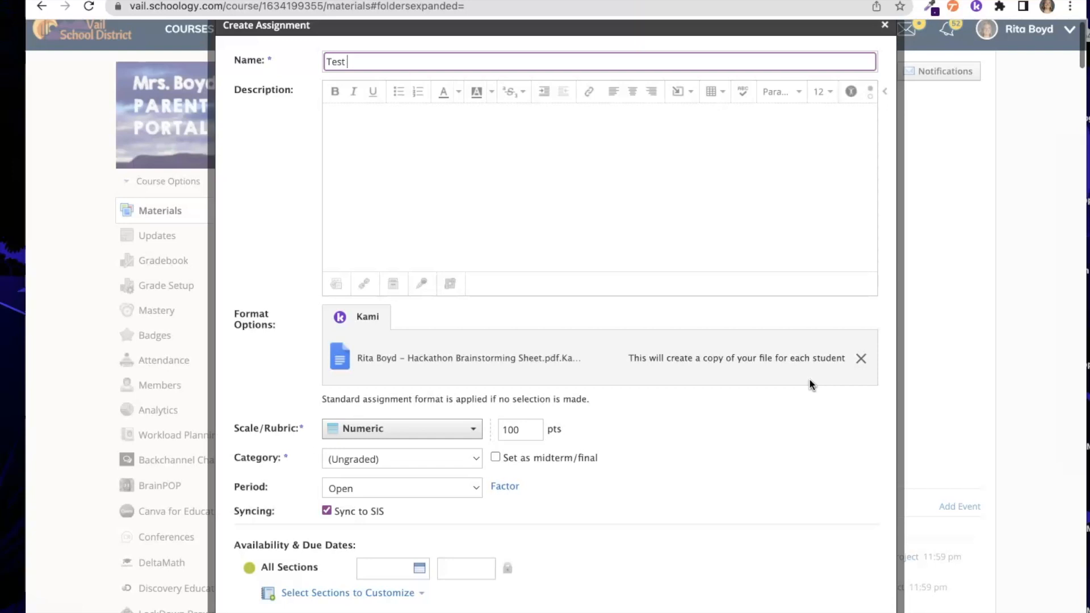
- Save the ungraded, 100-point 'Test' assignment with the Kami brainstorming sheet attached
scroll(809, 378, down, 12)
scroll(717, 383, up, 9)
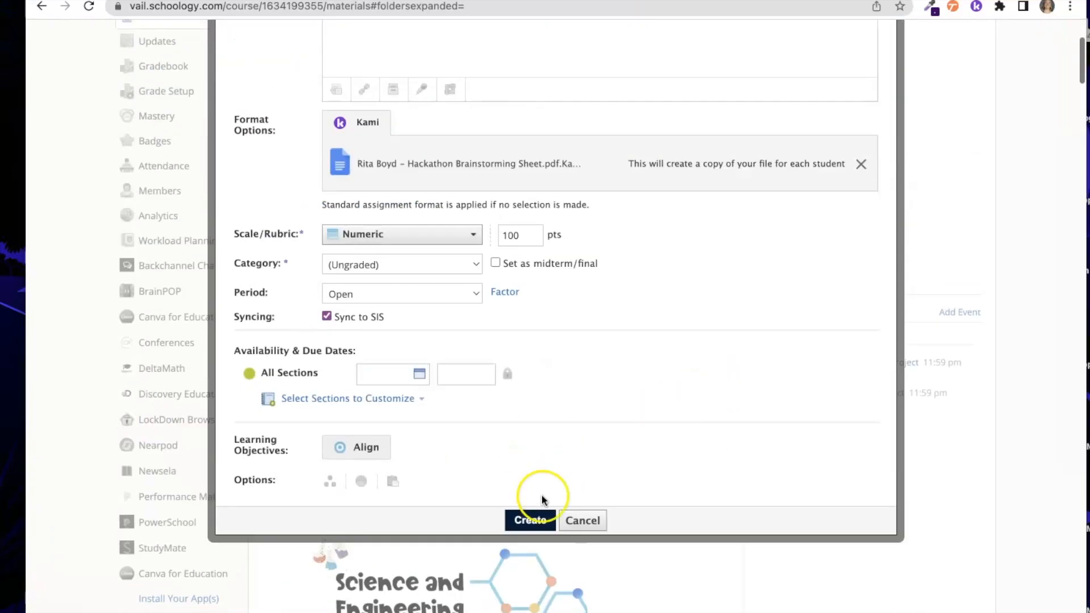
click(537, 520)
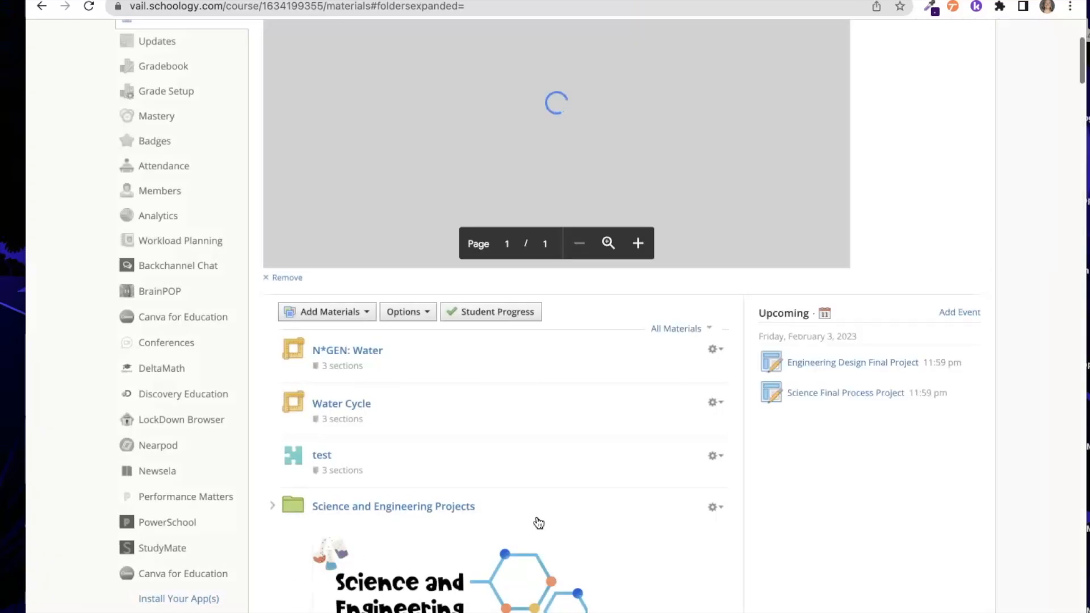
- Scroll down the course materials and open the Test assignment
scroll(538, 519, down, 20)
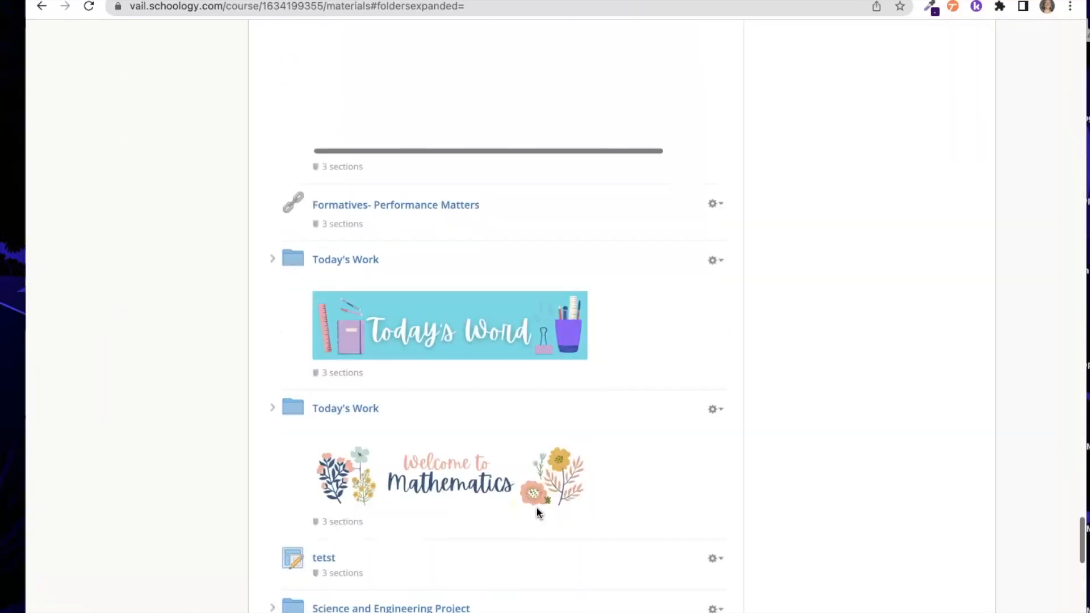
click(323, 513)
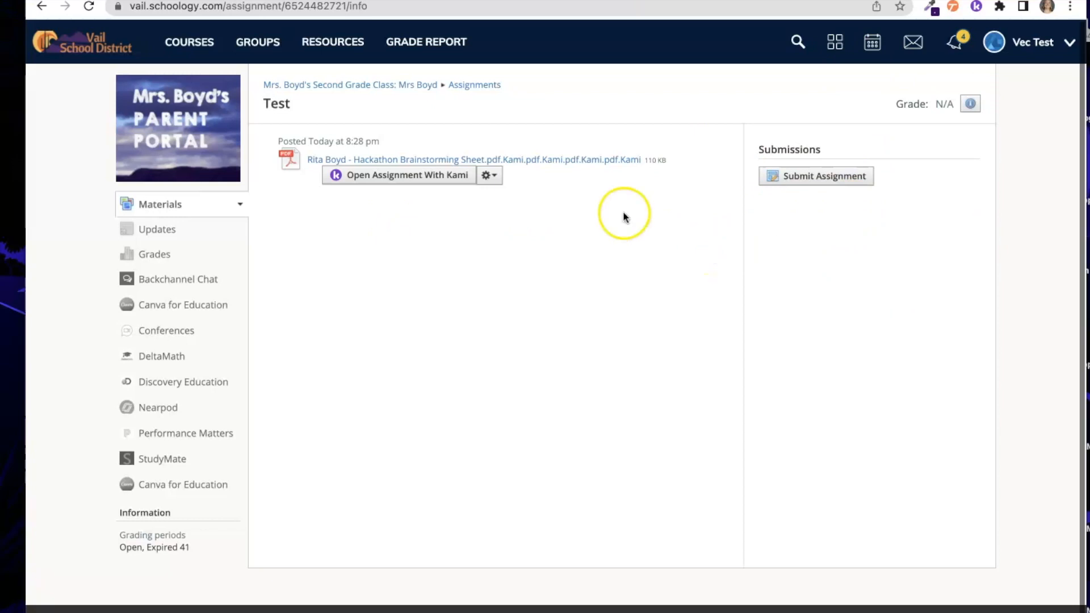
- Launch the student's copy of the Hackathon Brainstorming Sheet in Kami from the Test assignment
click(380, 179)
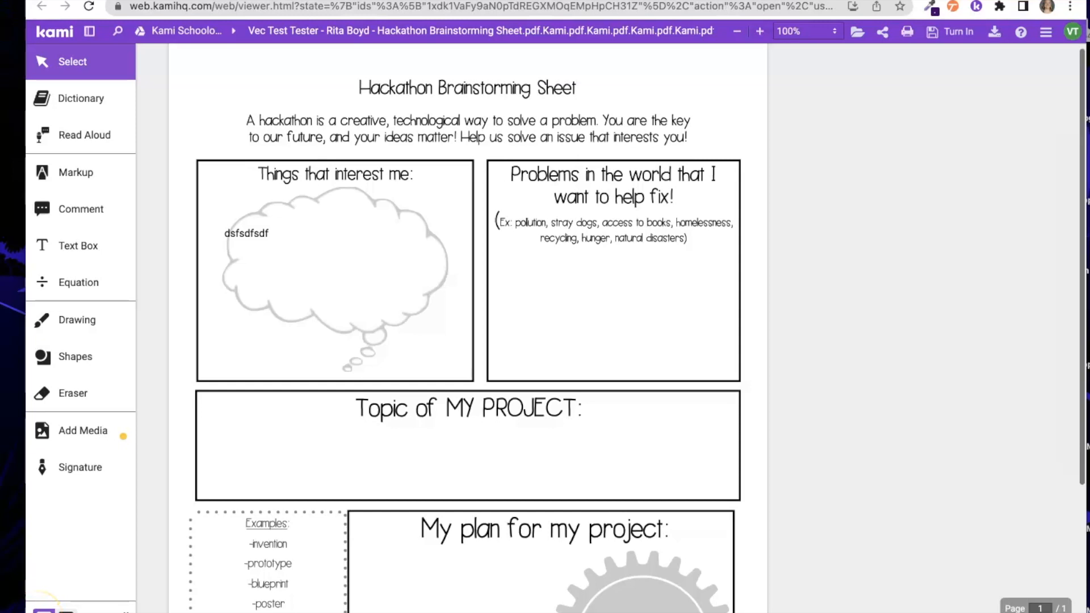
- Delete the sample placeholder text from the thought cloud with the Text Box tool
click(75, 245)
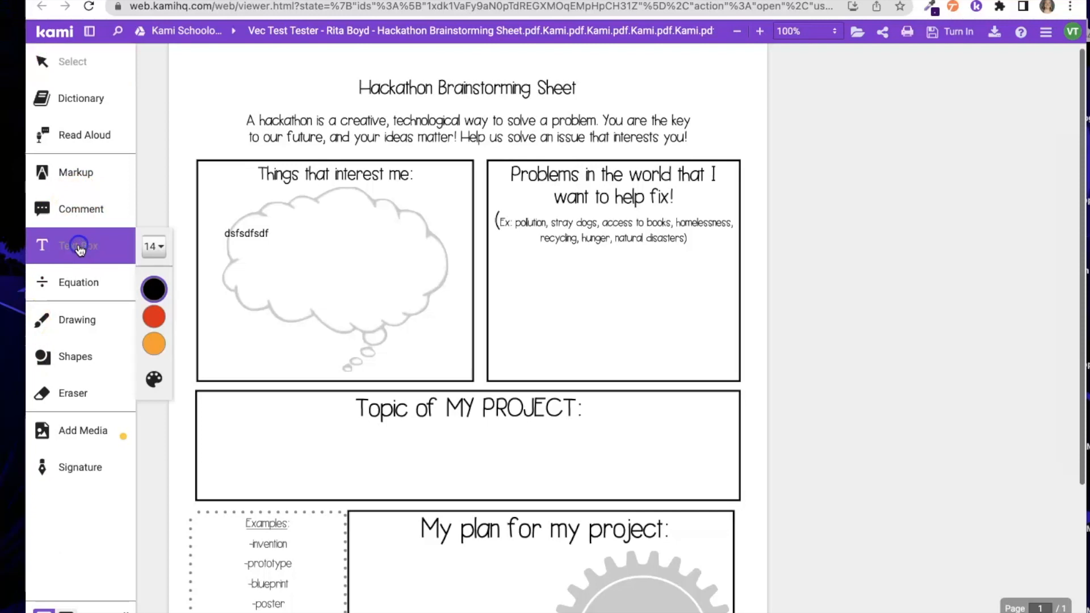
click(252, 232)
double_click(254, 231)
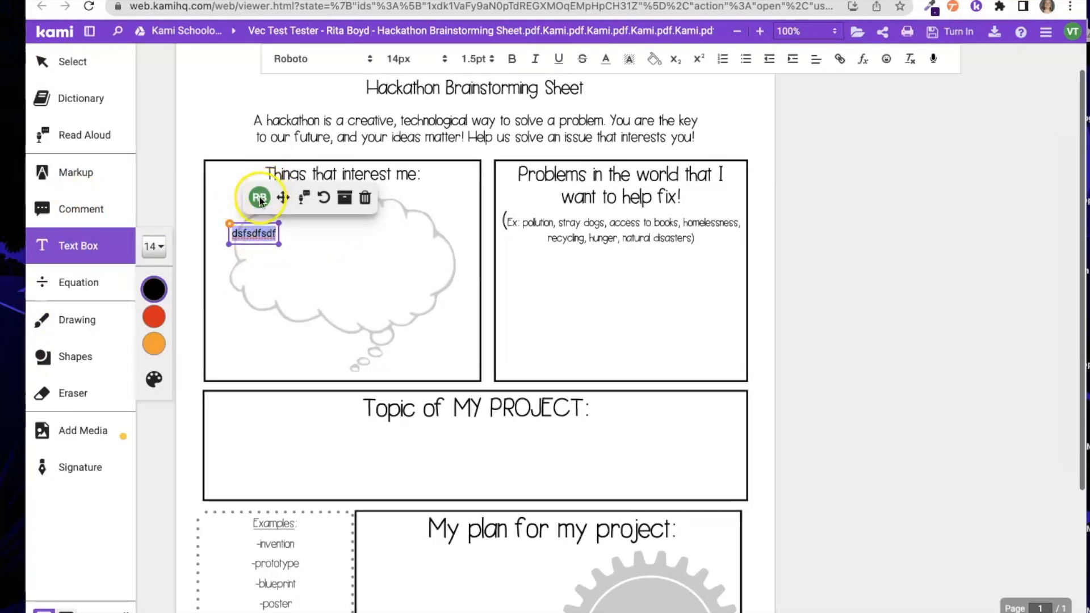
click(263, 233)
key(BackSpace)
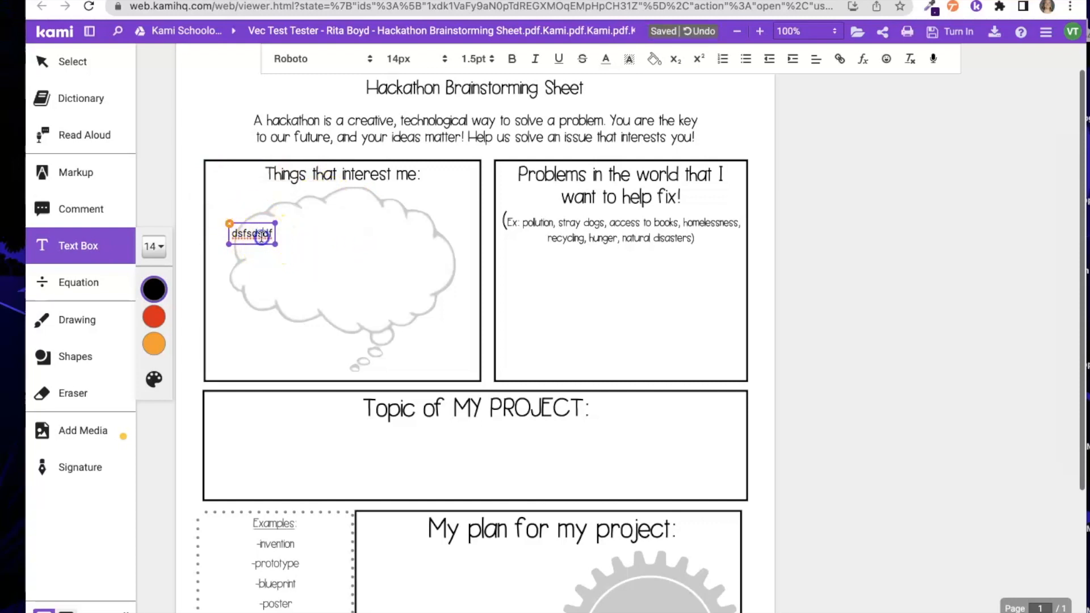
double_click(261, 238)
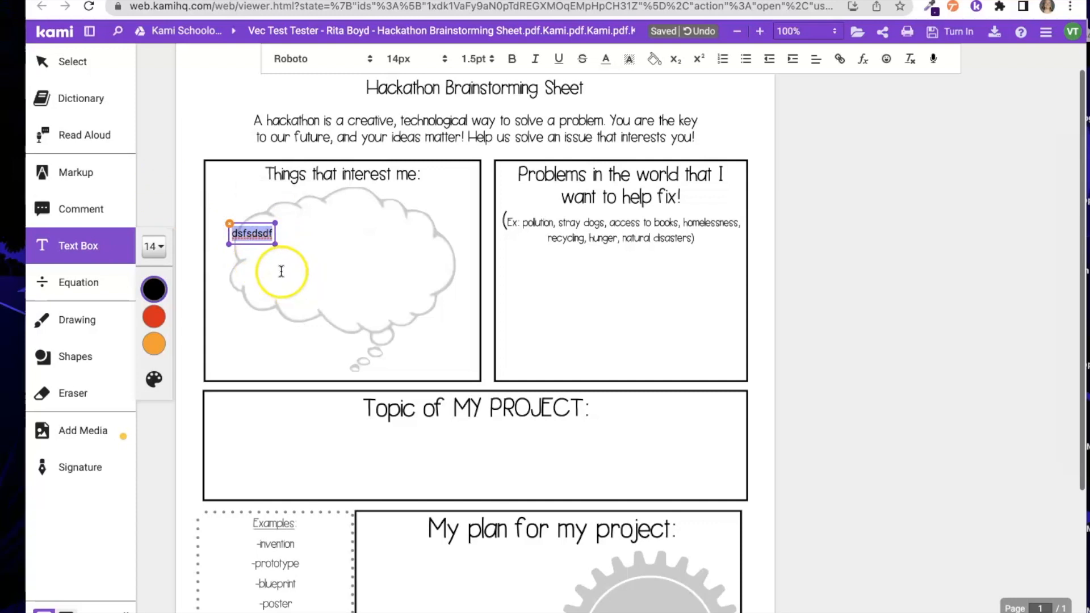
key(BackSpace)
click(343, 338)
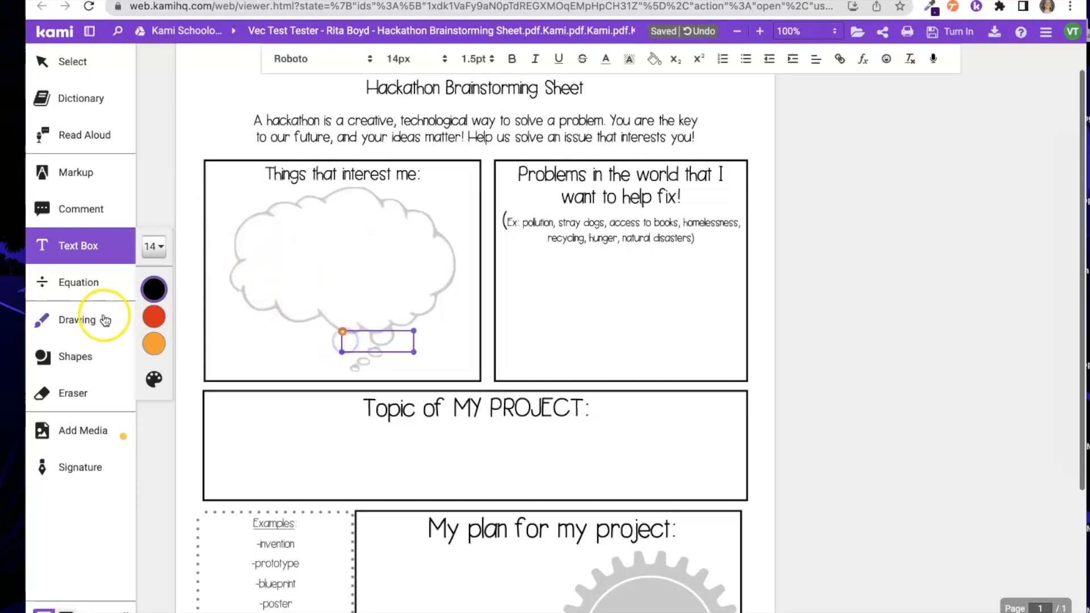
click(96, 170)
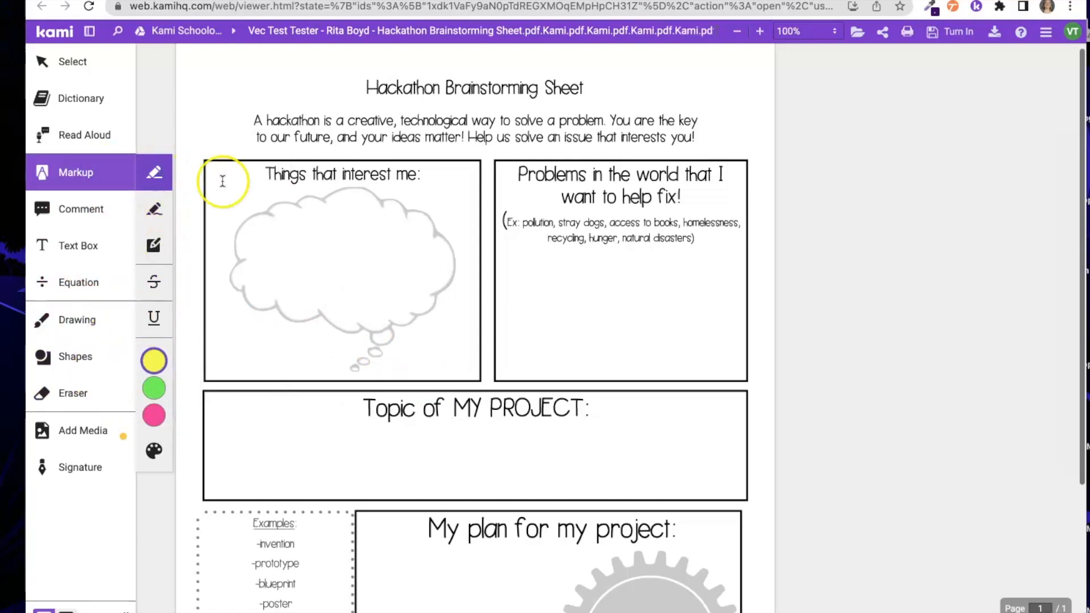
- Highlight the 'Things that interest me' heading yellow, loop 'My plan for' and arrow down to the gear
drag(273, 178, 433, 180)
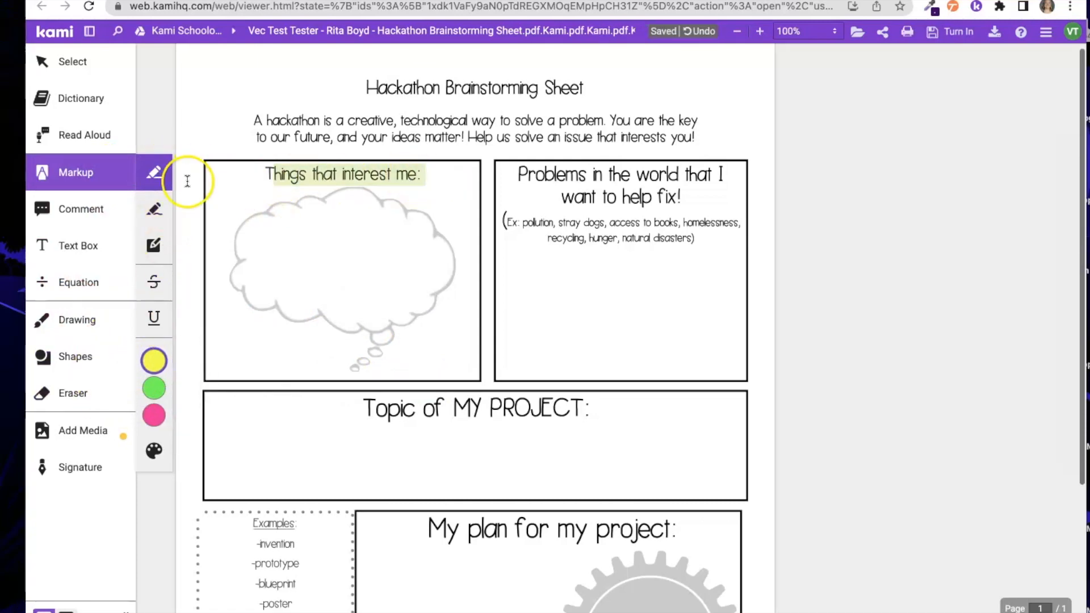
click(149, 213)
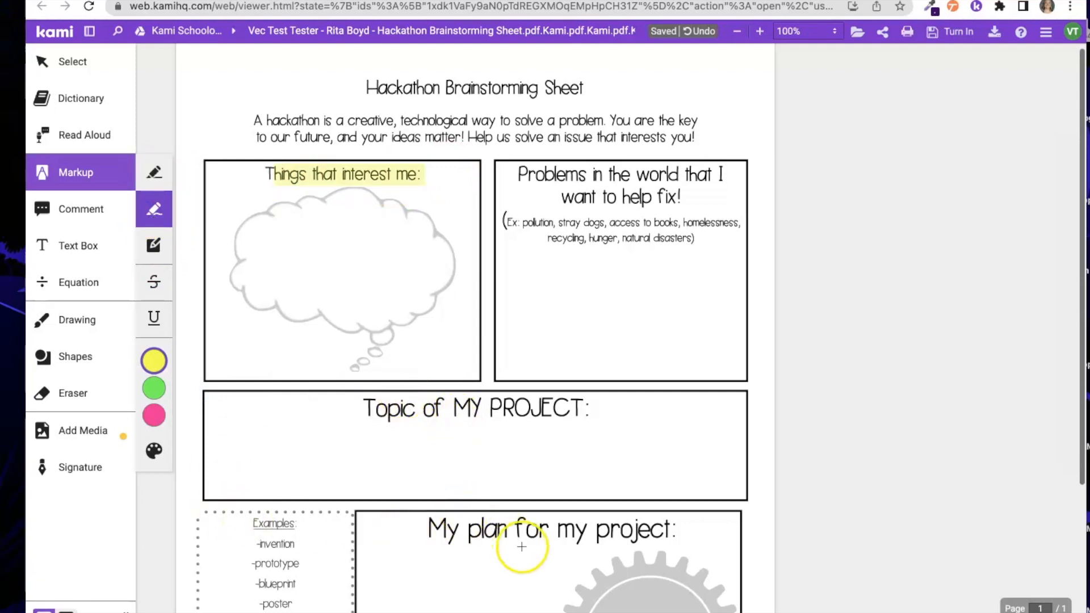
mouse_move(441, 525)
mouse_down()
mouse_move(539, 504)
mouse_move(517, 507)
mouse_up()
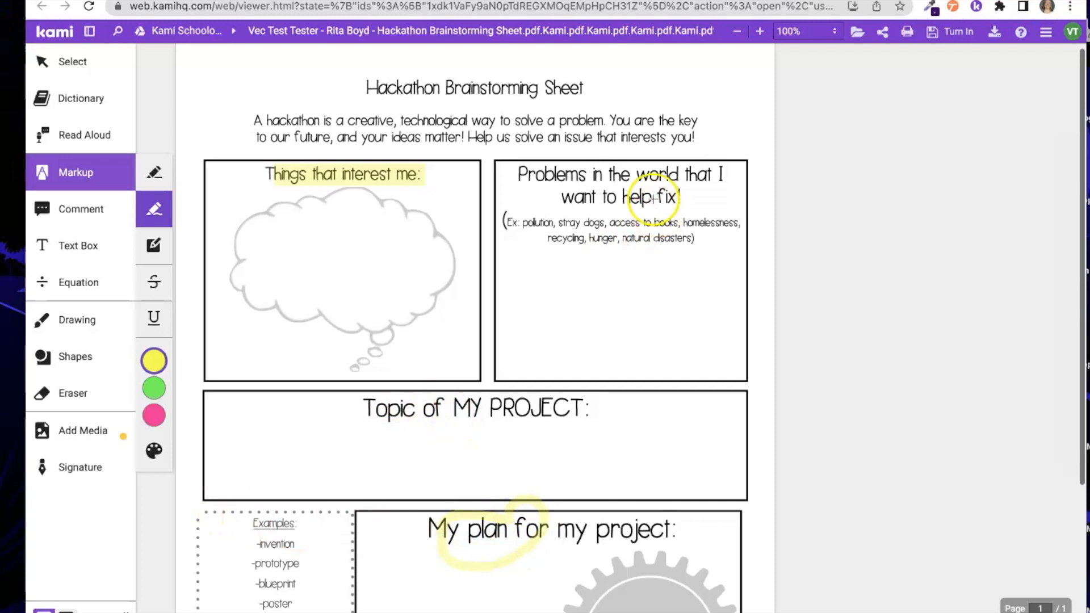
drag(666, 362, 647, 603)
mouse_move(613, 561)
mouse_down()
mouse_move(653, 604)
mouse_move(710, 549)
mouse_up()
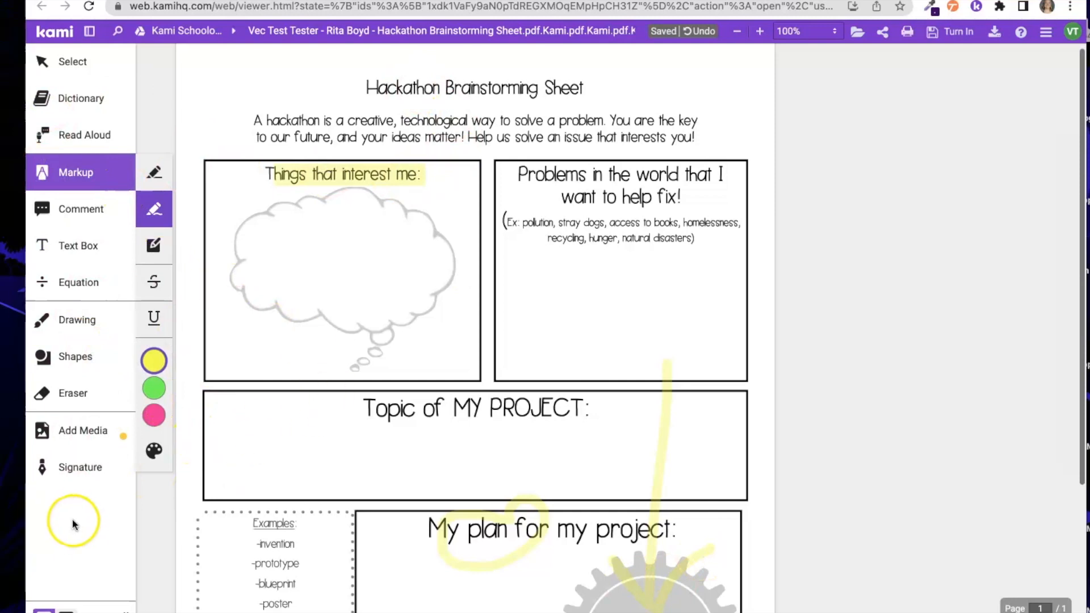
click(80, 321)
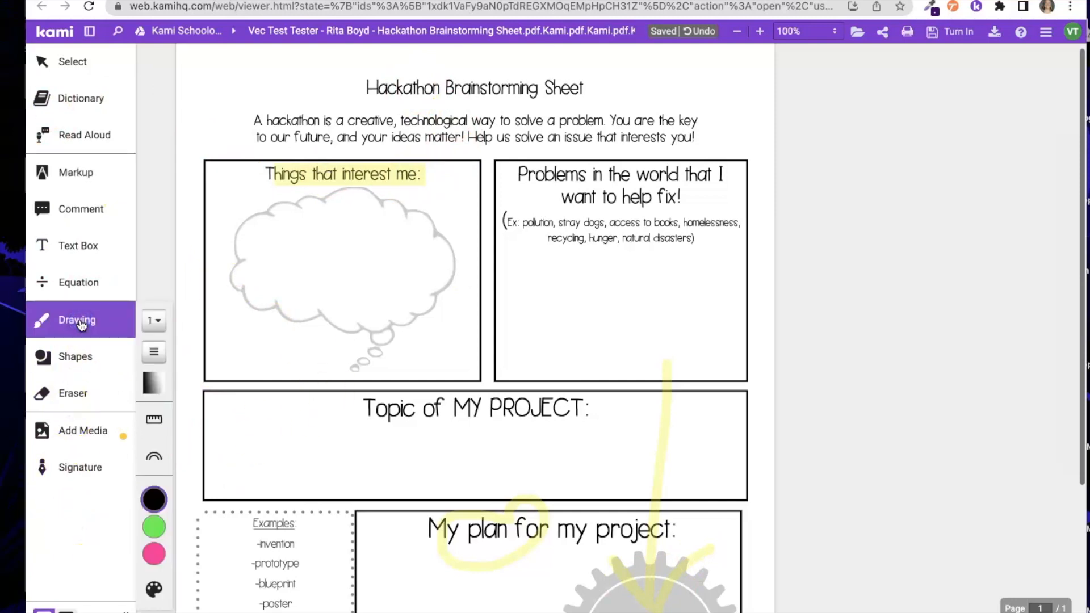
- Place a protractor over the thought cloud, then swap it for the ruler
mouse_move(160, 577)
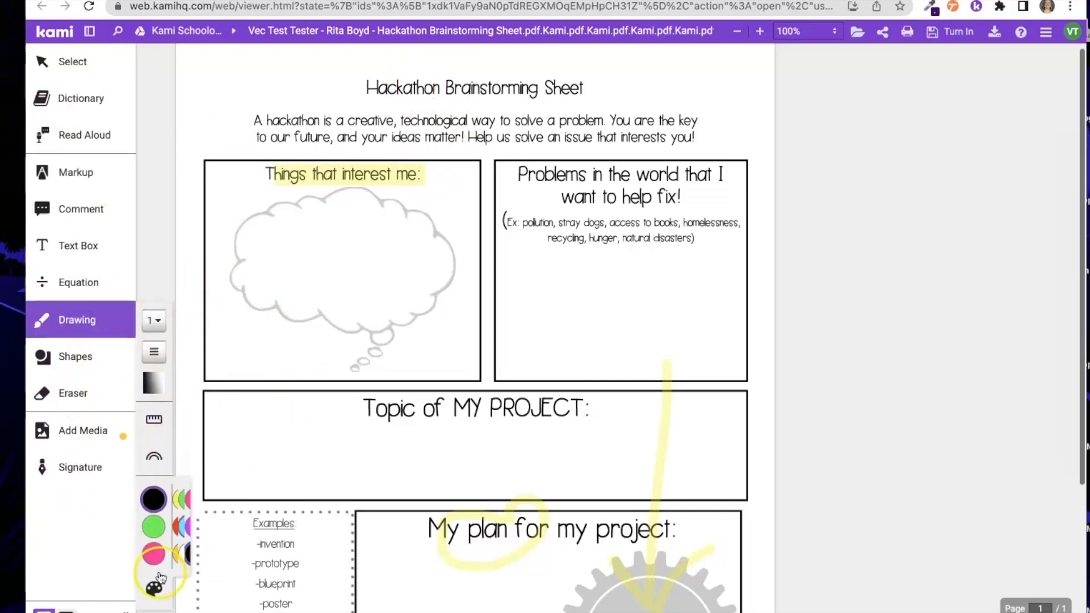
click(159, 463)
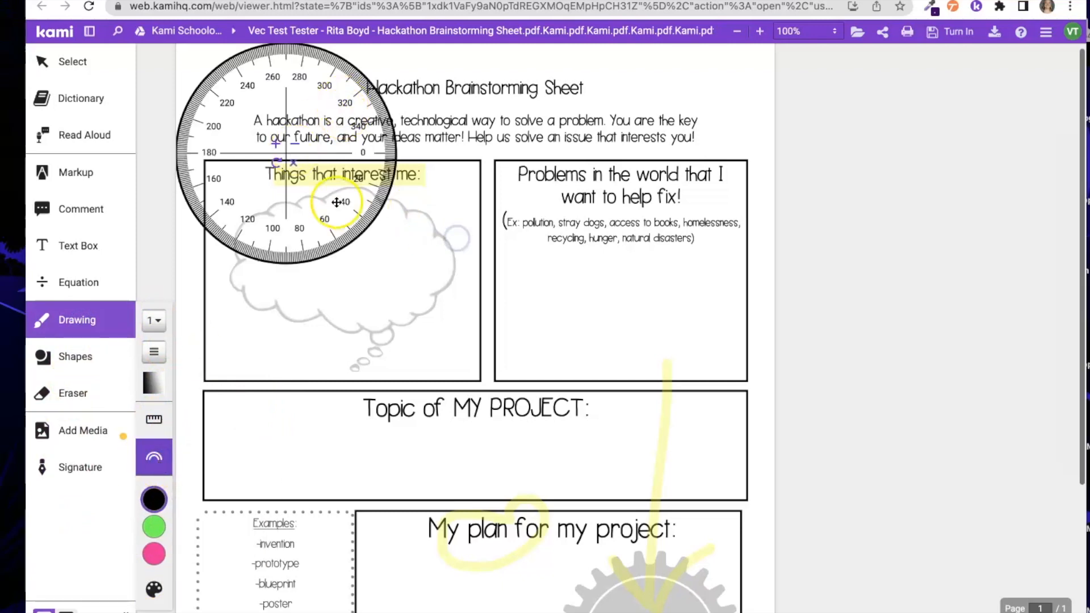
drag(284, 97, 399, 268)
click(154, 419)
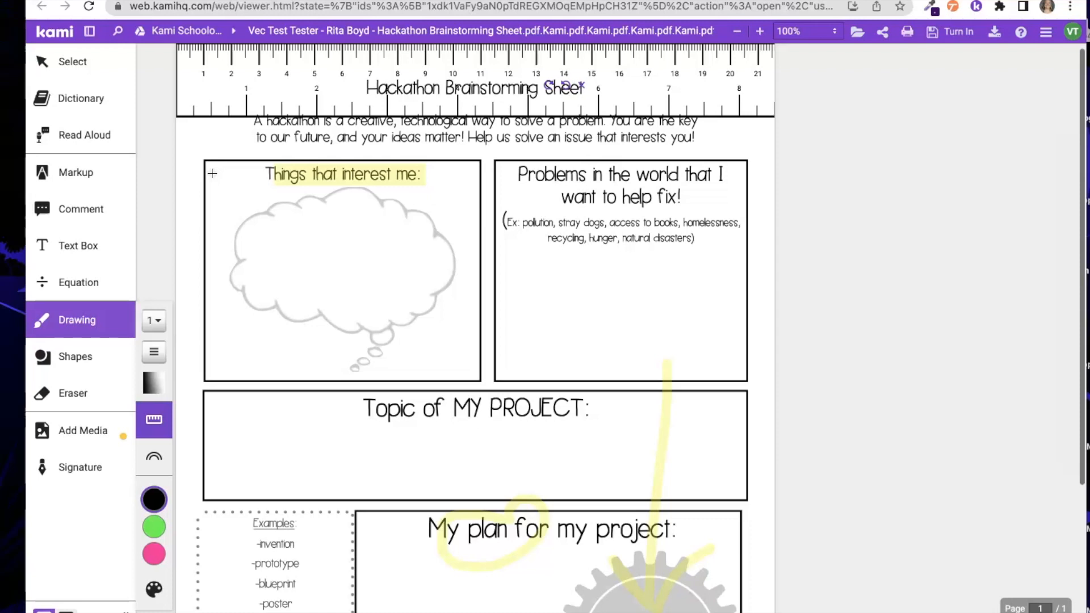
click(92, 144)
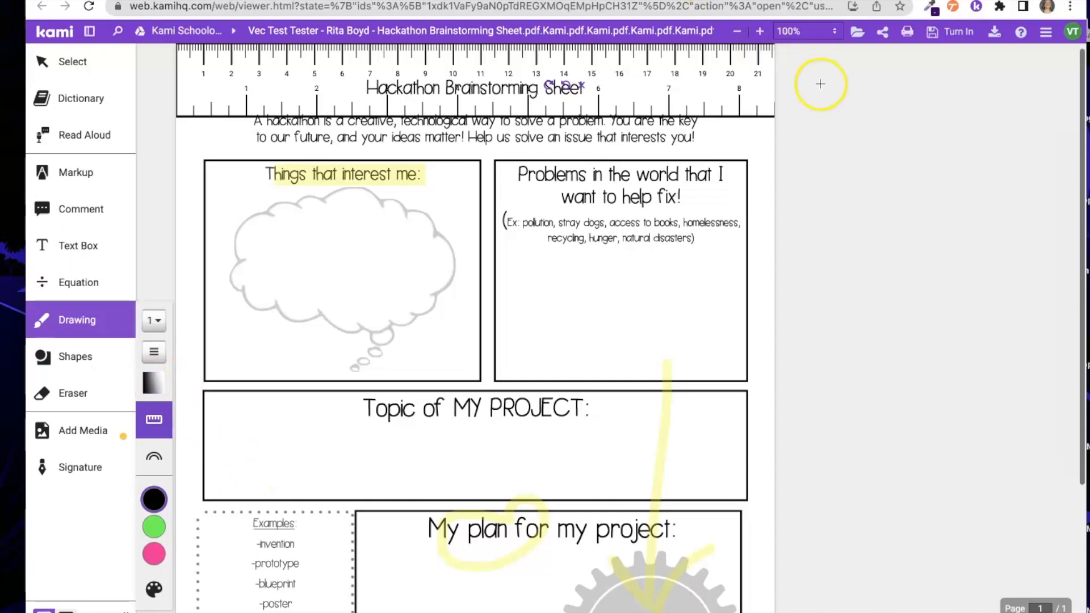
- Turn in the annotated Hackathon Brainstorming Sheet from Kami's Turn In panel
click(949, 33)
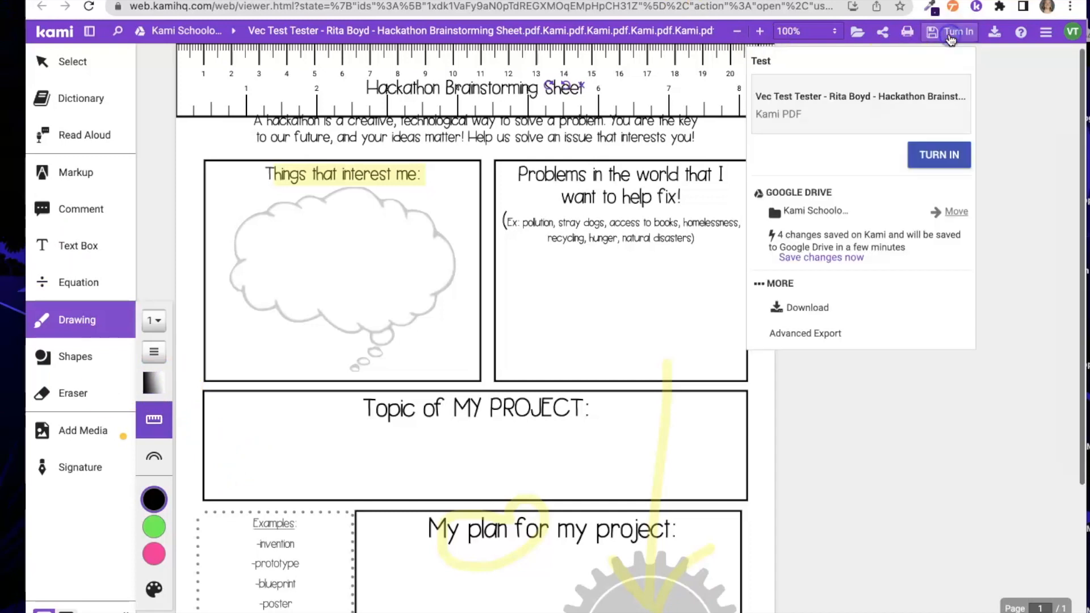
click(938, 155)
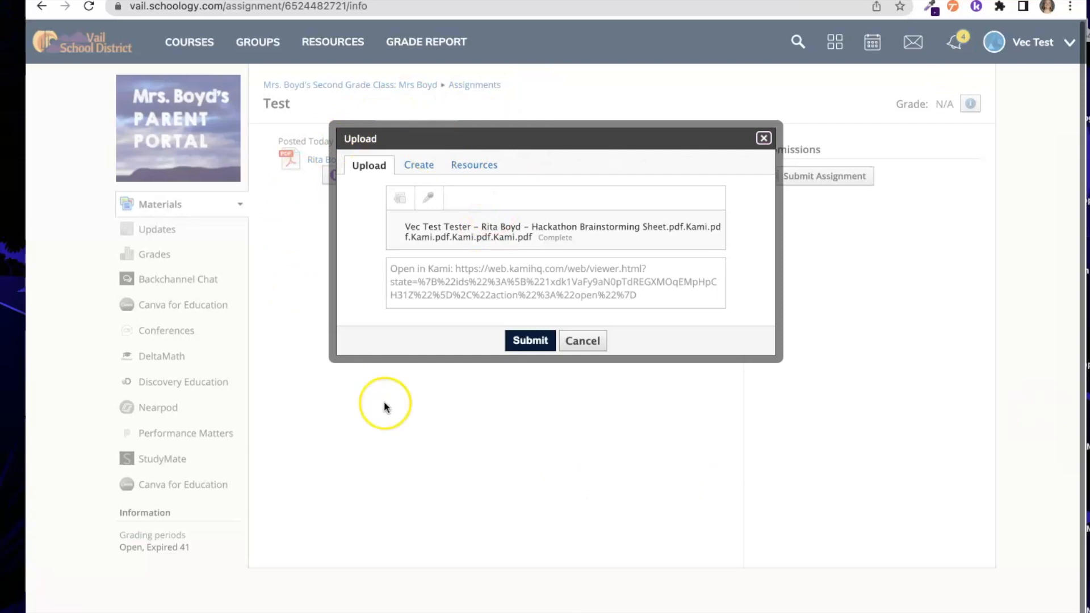
- Submit the uploaded brainstorming sheet PDF to the Test assignment
click(530, 341)
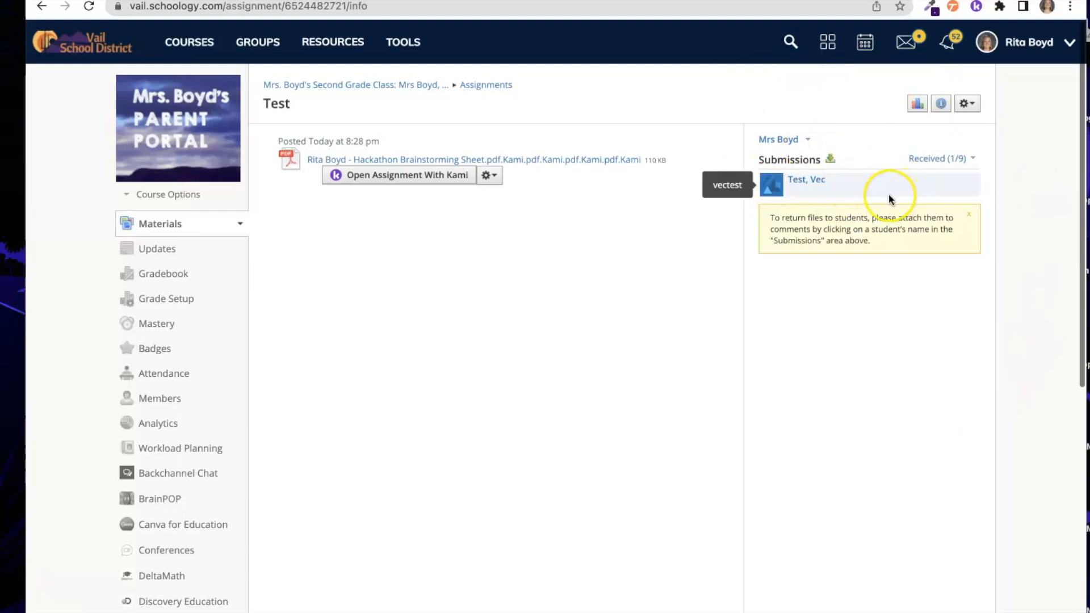
- As the teacher, open the student's single received submission
click(815, 180)
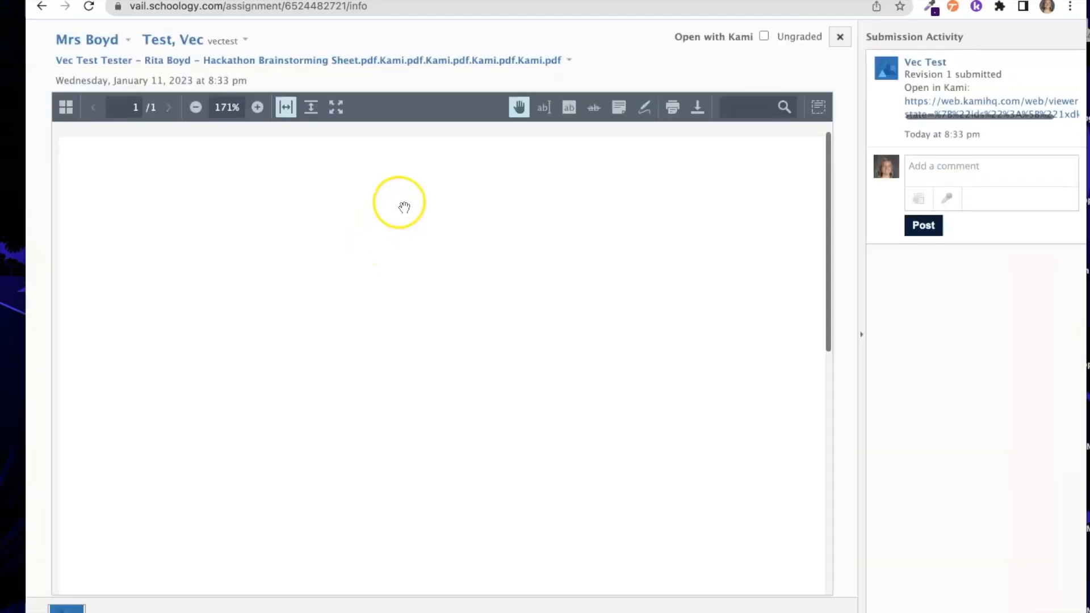
- Scroll through the submitted PDF to check the yellow highlight, loop and arrow
scroll(471, 375, down, 6)
scroll(479, 380, down, 3)
scroll(479, 380, up, 9)
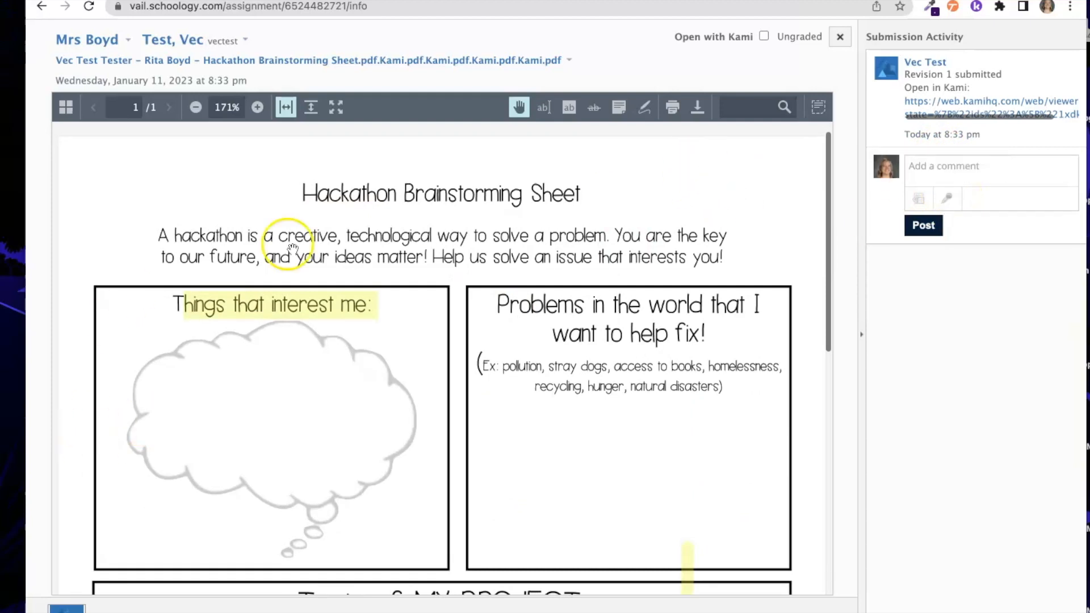
scroll(365, 437, down, 1)
scroll(361, 434, down, 10)
scroll(363, 438, up, 15)
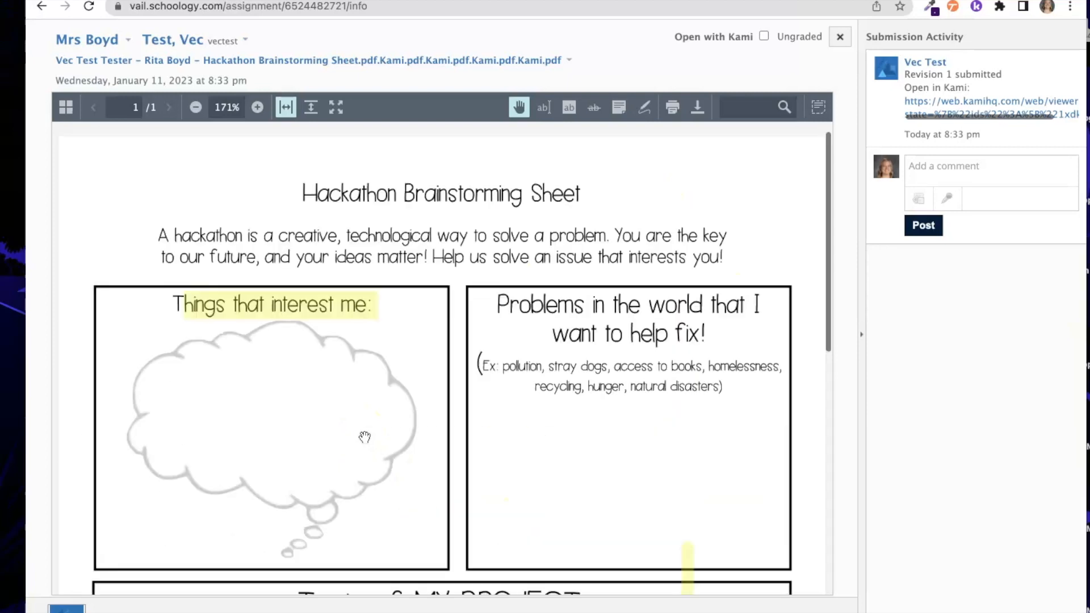